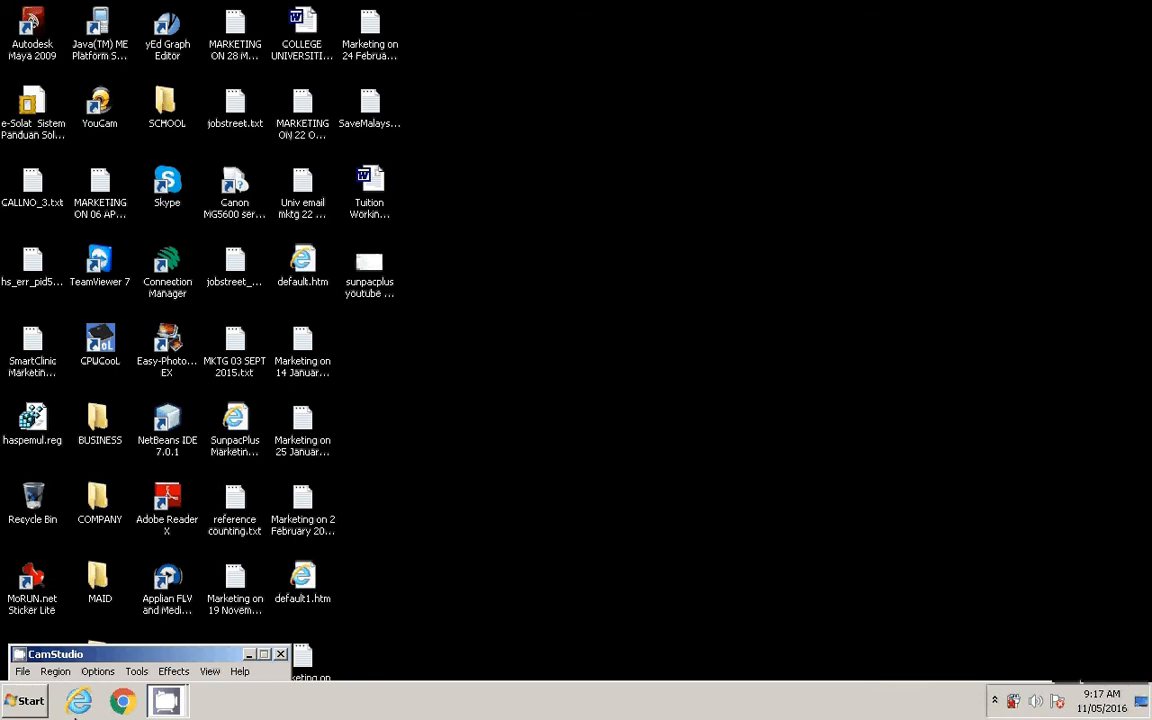
- Launch SunpacPlus Accounting by running c:\SunpacPlus\SunpacPlus\SunpacPlus.exe
click(33, 711)
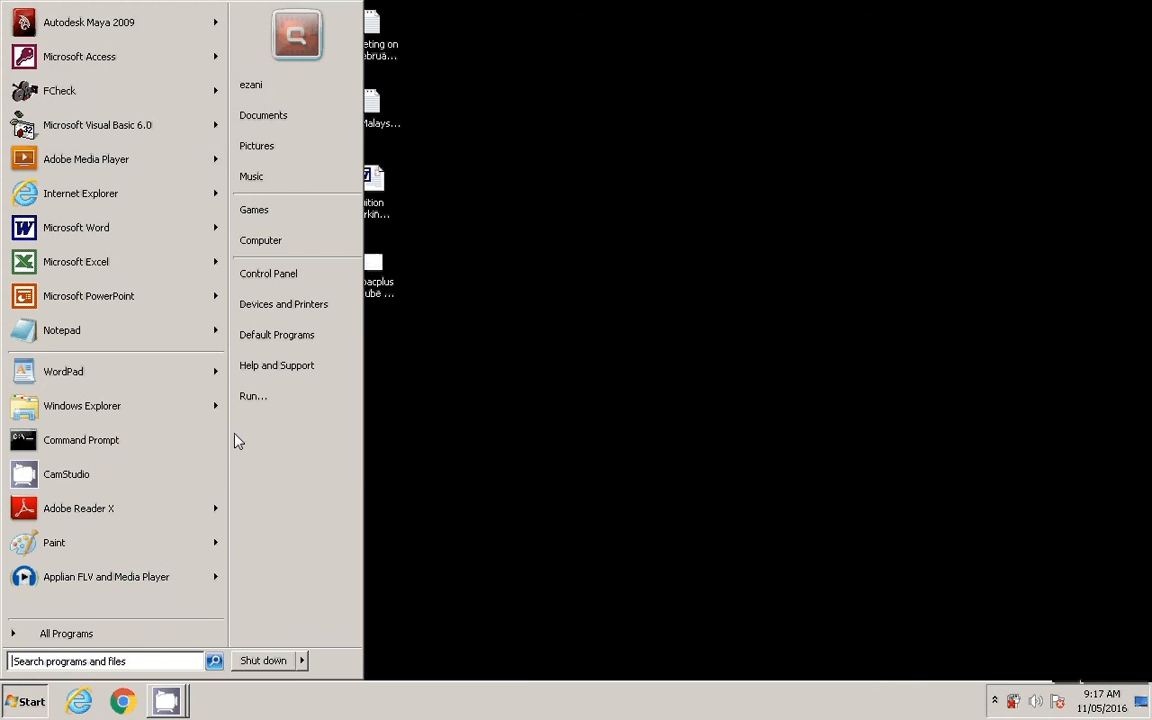
click(262, 394)
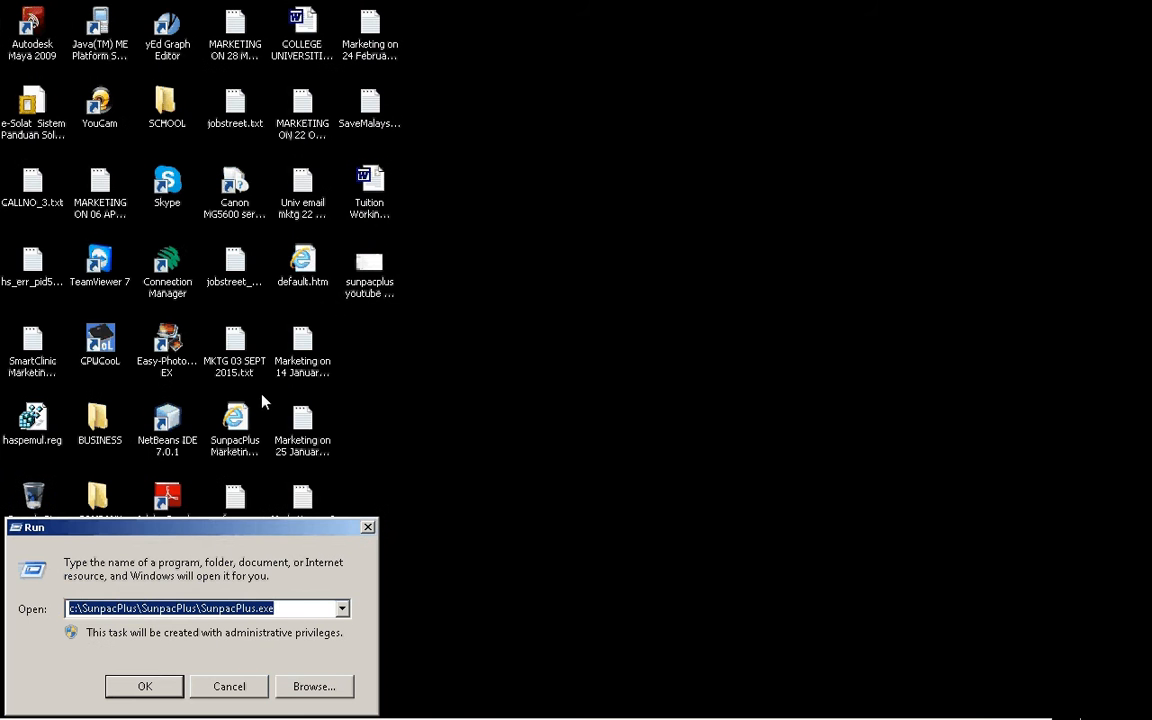
click(161, 686)
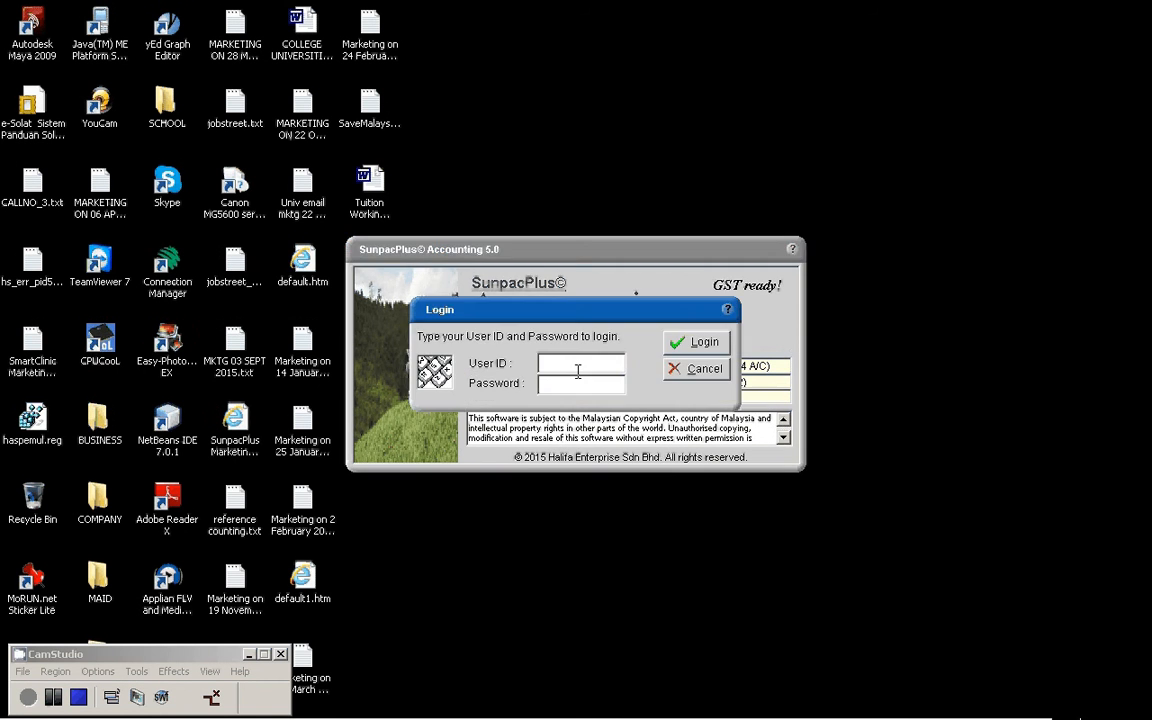
- Log in with the user ID and account password, and dismiss the welcome message
text(*************)
click(700, 344)
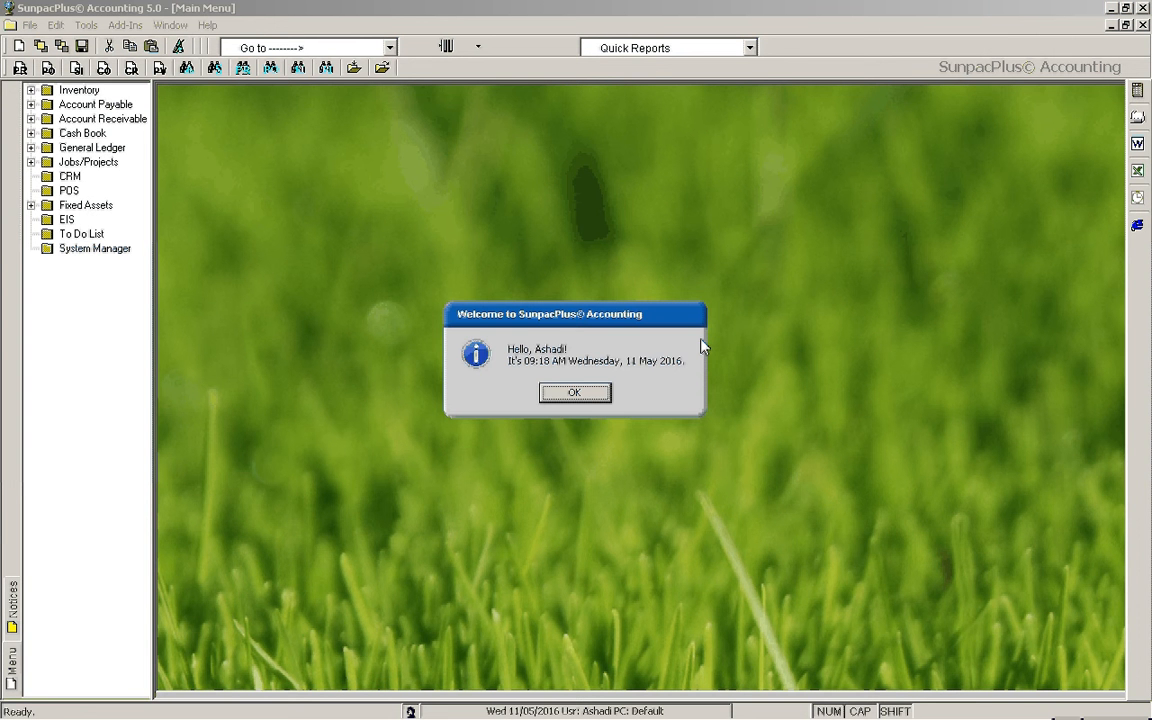
click(575, 393)
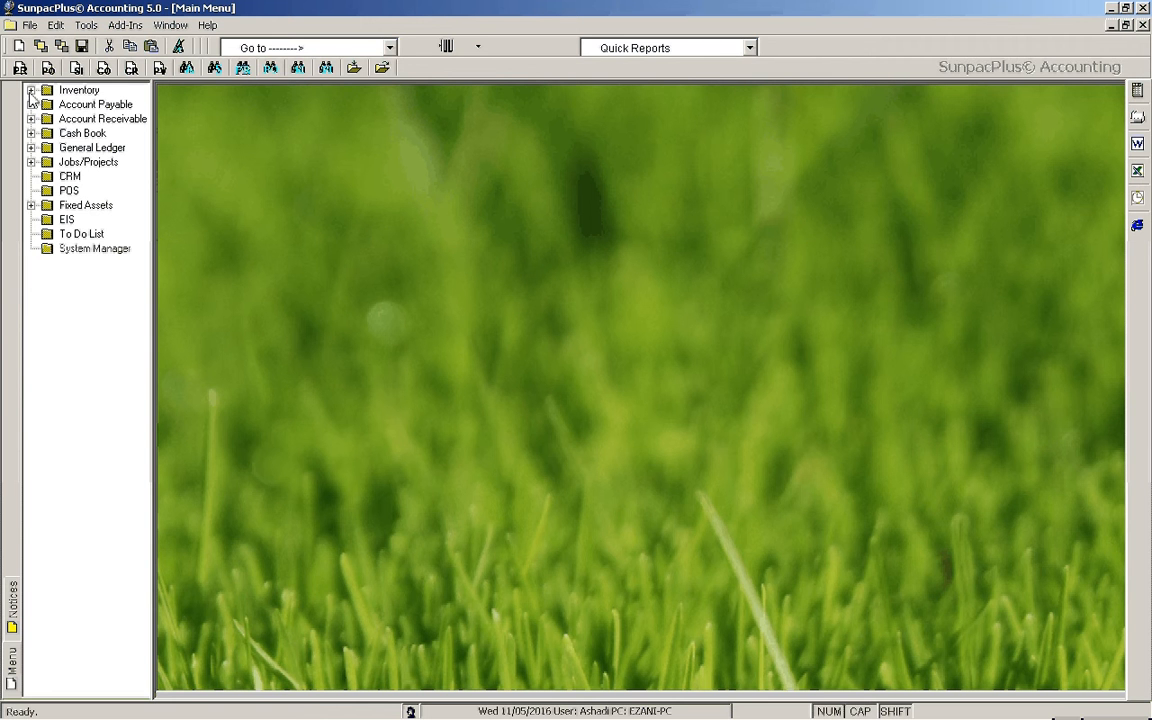
- Open Stock maintenance from the Inventory setup items
click(80, 90)
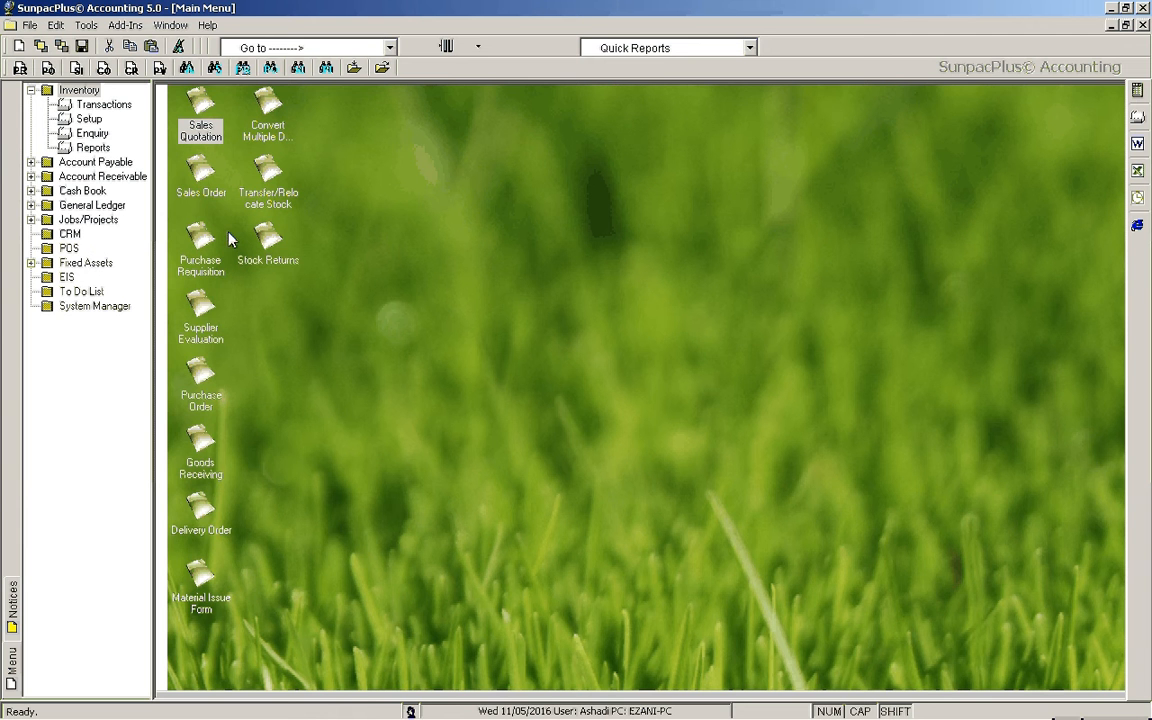
click(214, 121)
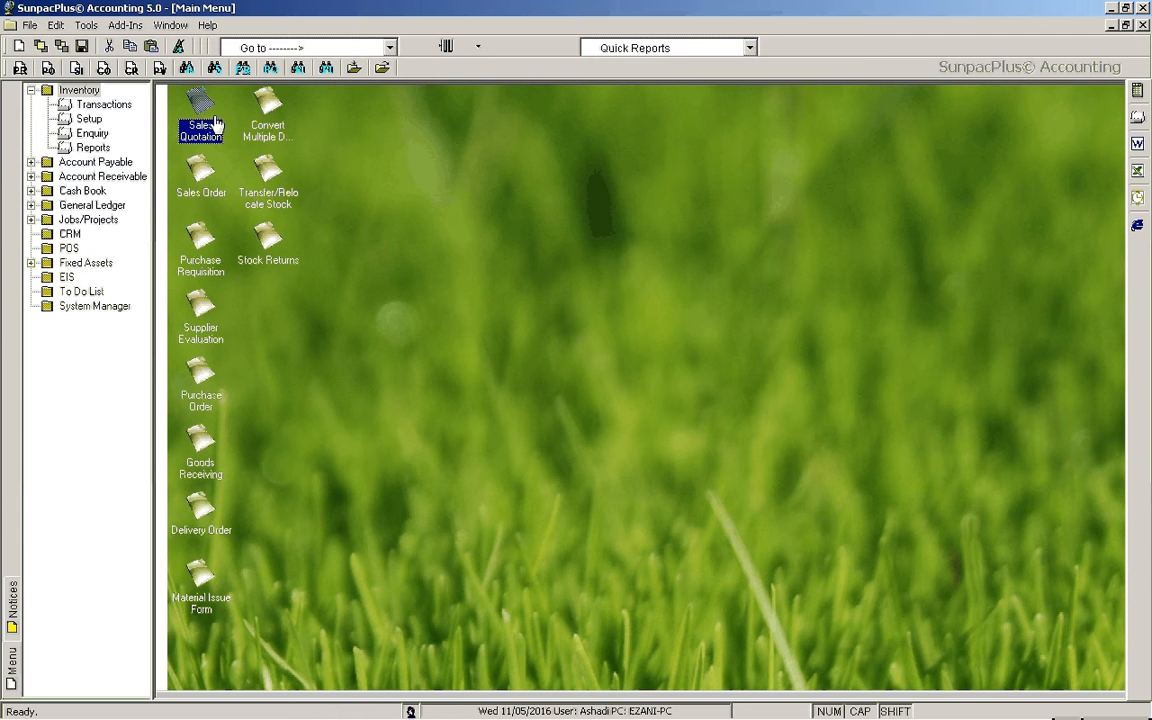
click(91, 121)
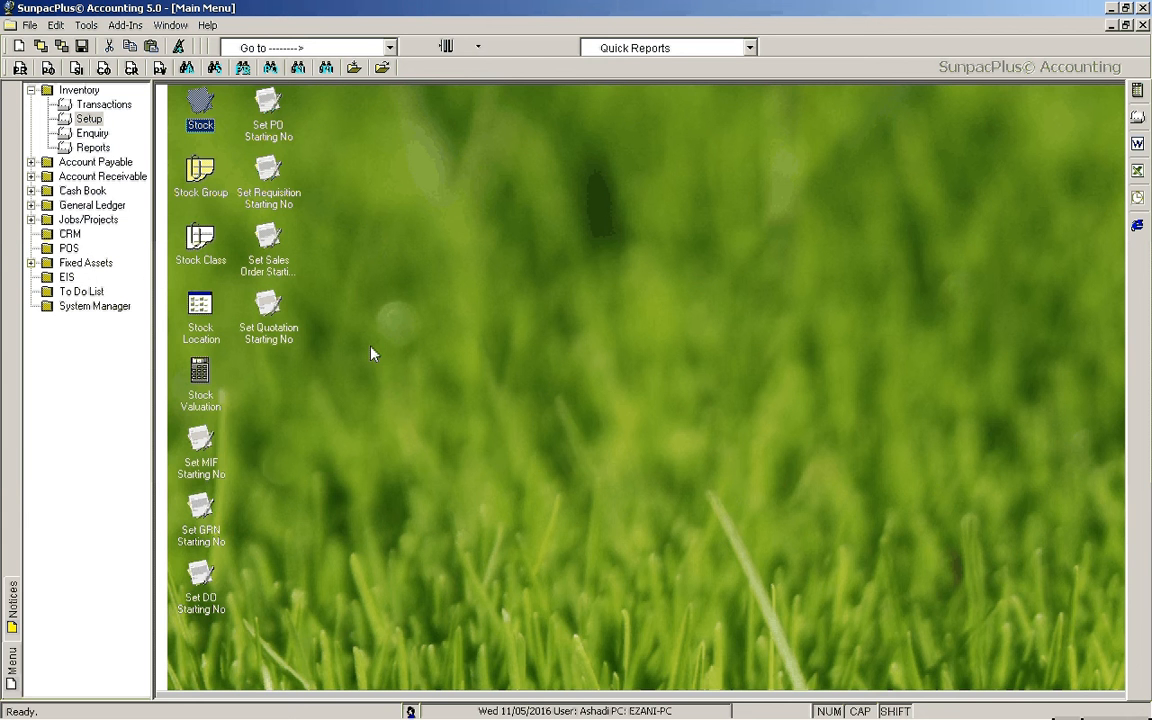
double_click(202, 132)
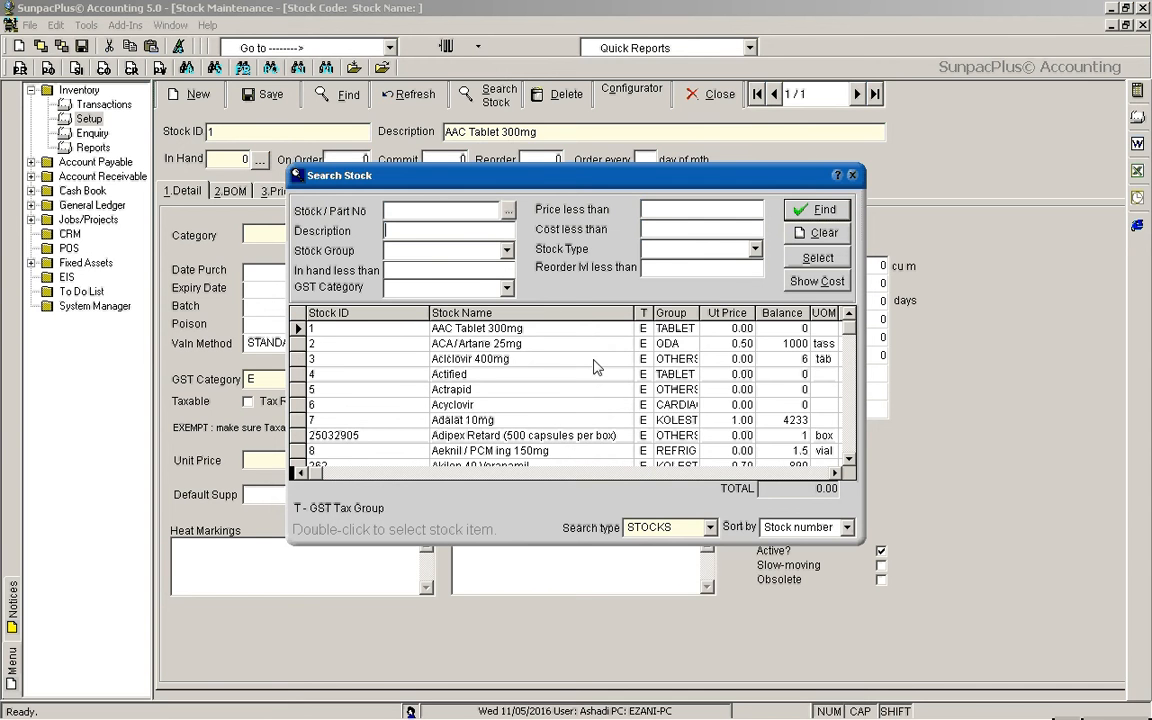
- Browse the stock items in the Search Stock list, checking their names, groups, unit prices and balances
scroll(594, 367, down, 1)
scroll(594, 370, down, 3)
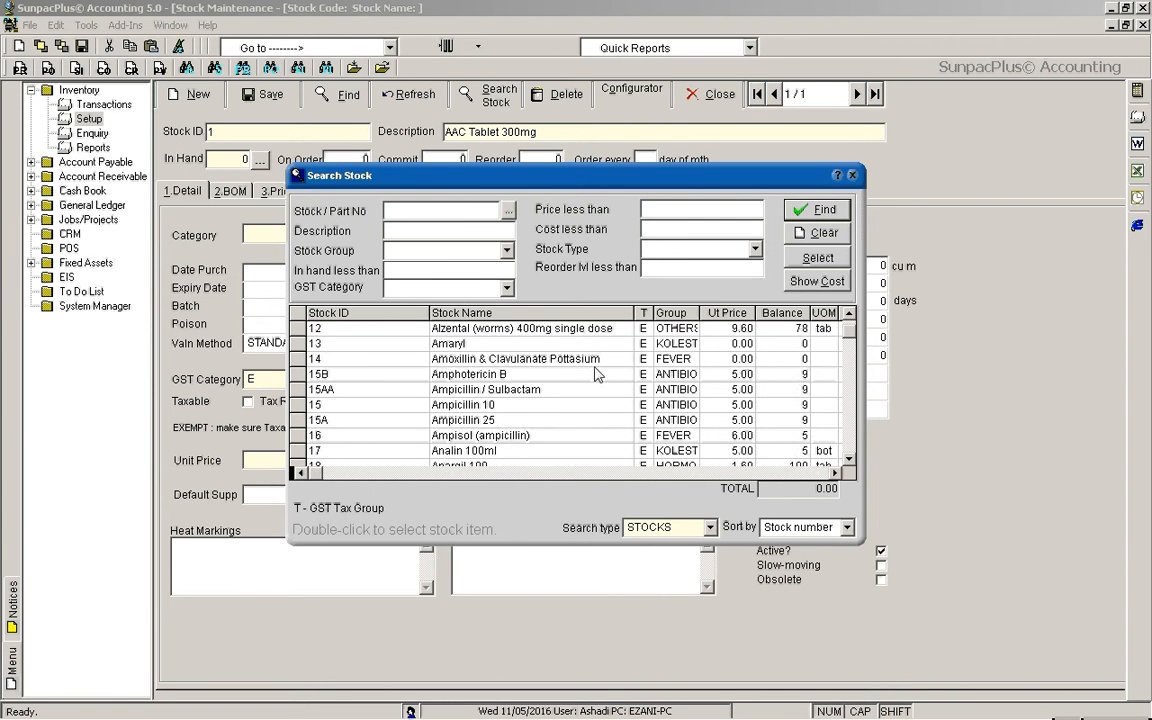
scroll(594, 375, down, 2)
scroll(590, 378, down, 3)
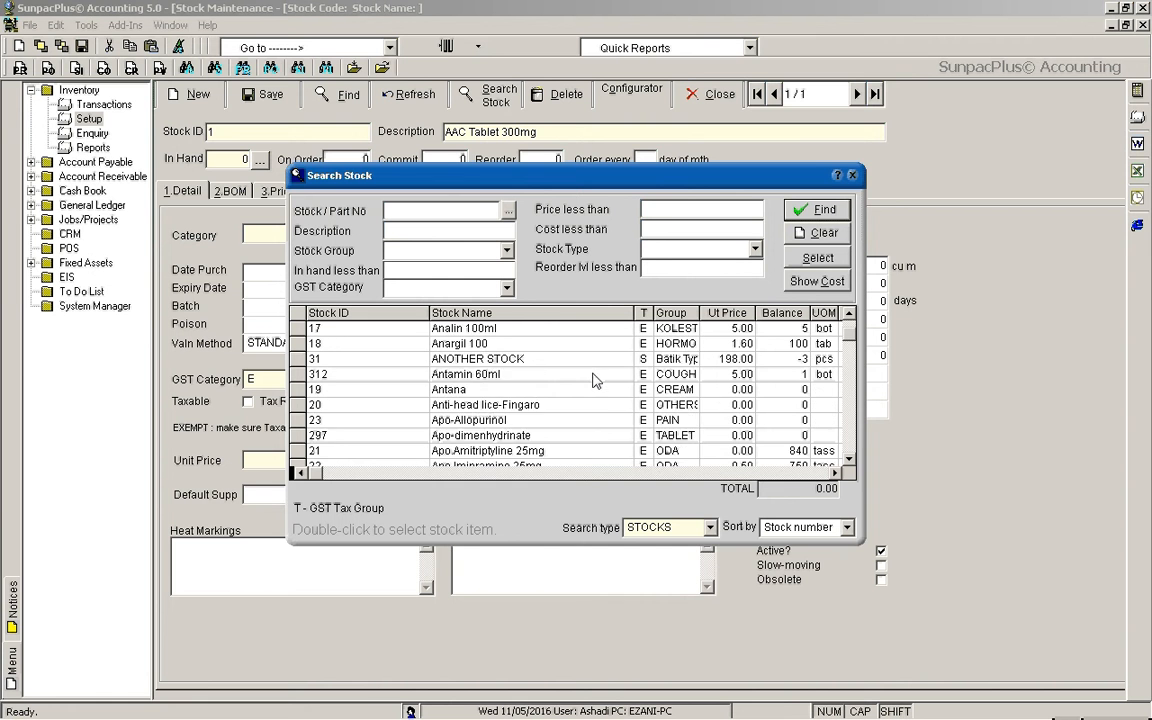
scroll(594, 386, down, 2)
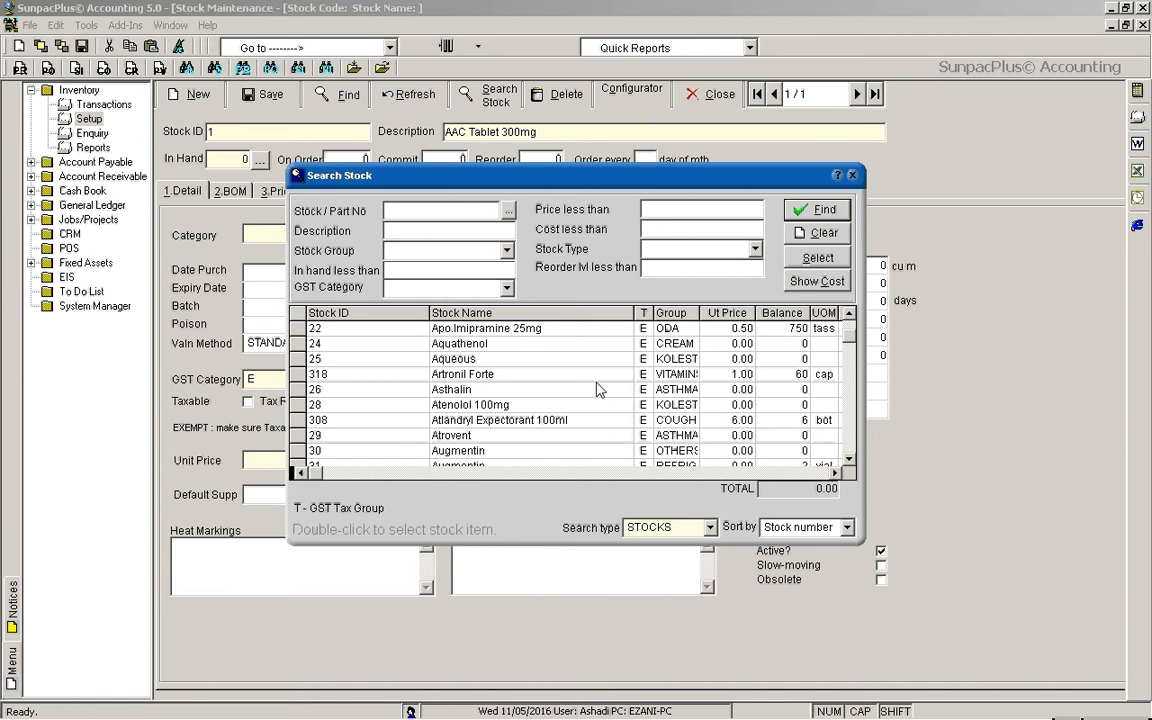
scroll(596, 389, down, 3)
scroll(597, 396, up, 2)
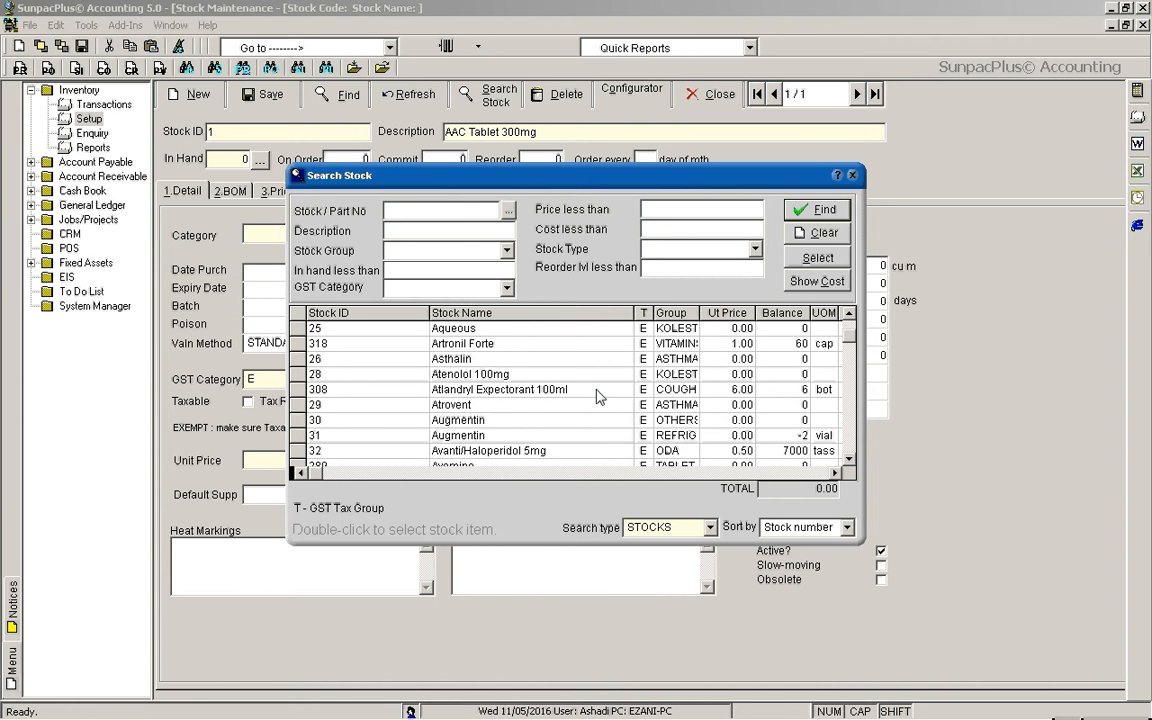
scroll(598, 396, up, 2)
scroll(570, 400, down, 1)
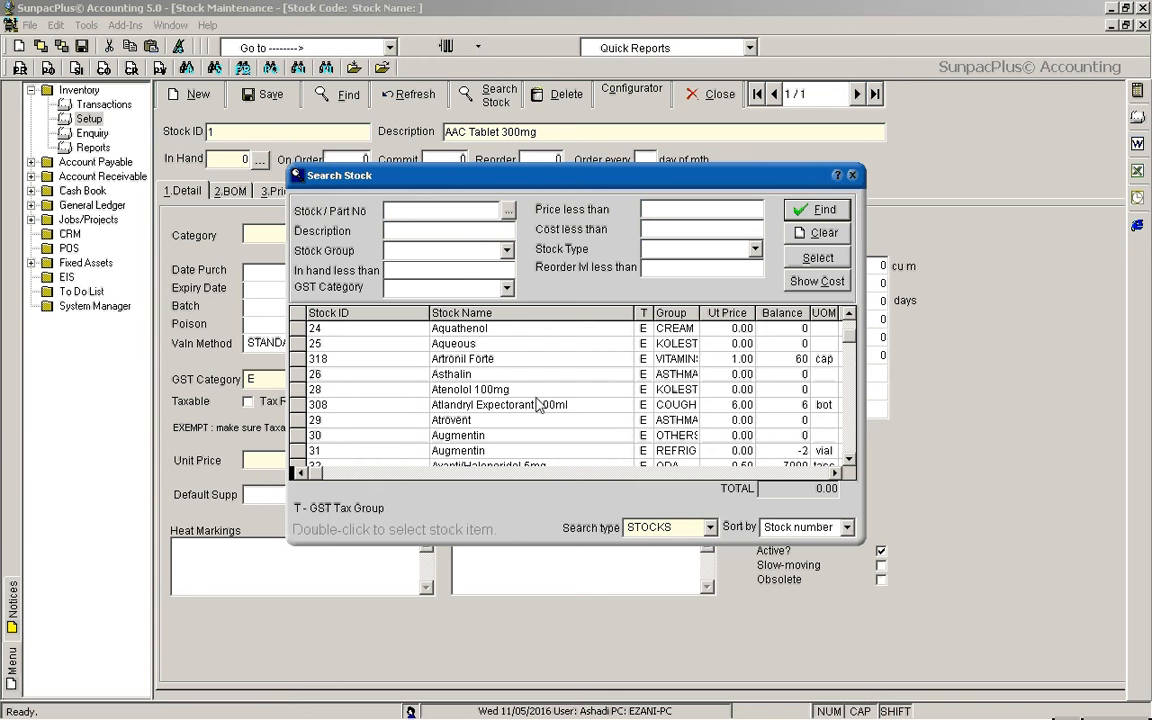
click(487, 358)
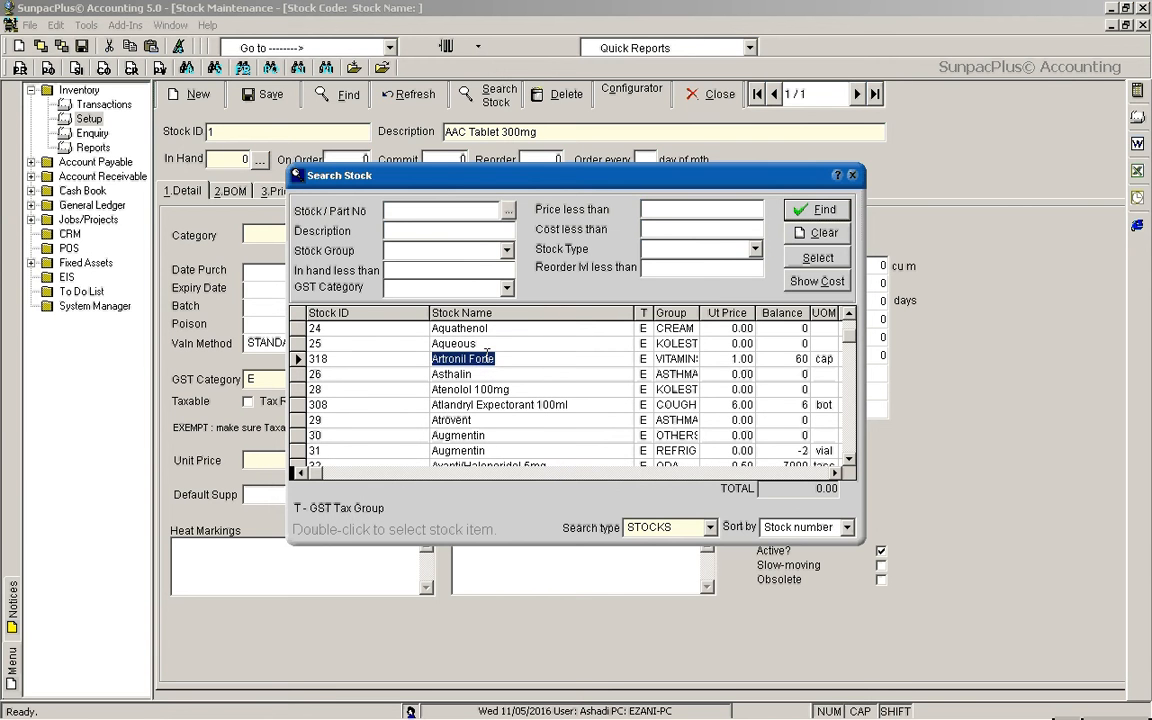
scroll(480, 390, down, 2)
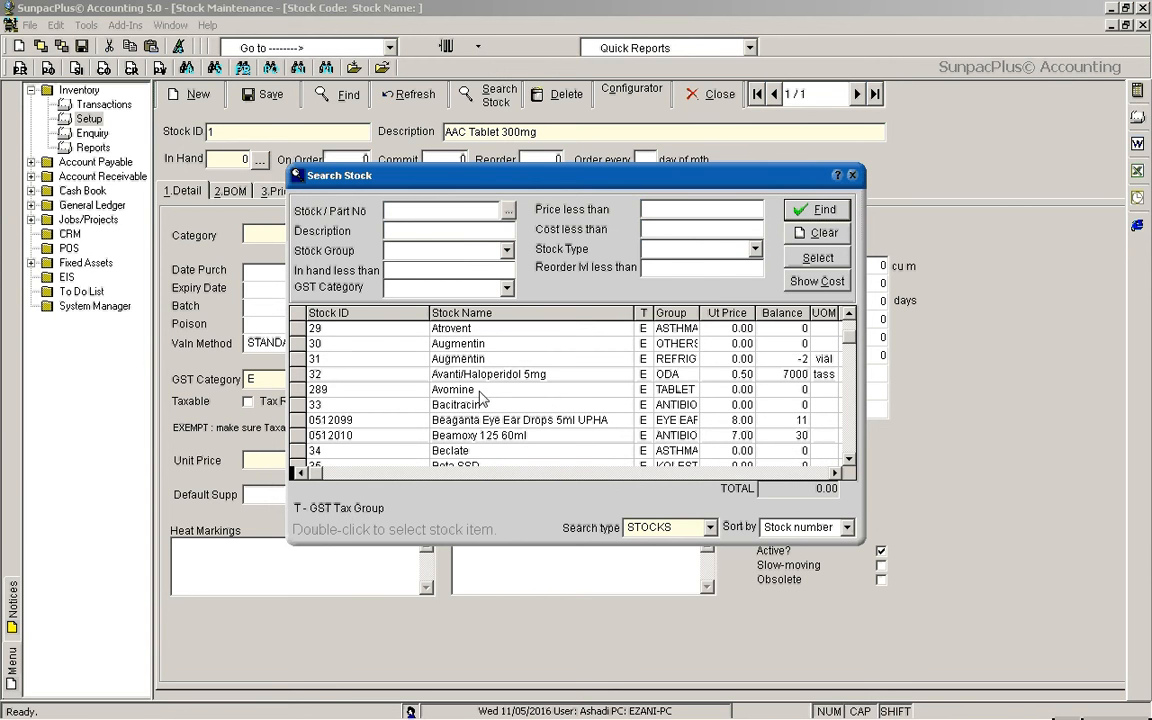
scroll(490, 393, up, 3)
scroll(500, 380, up, 2)
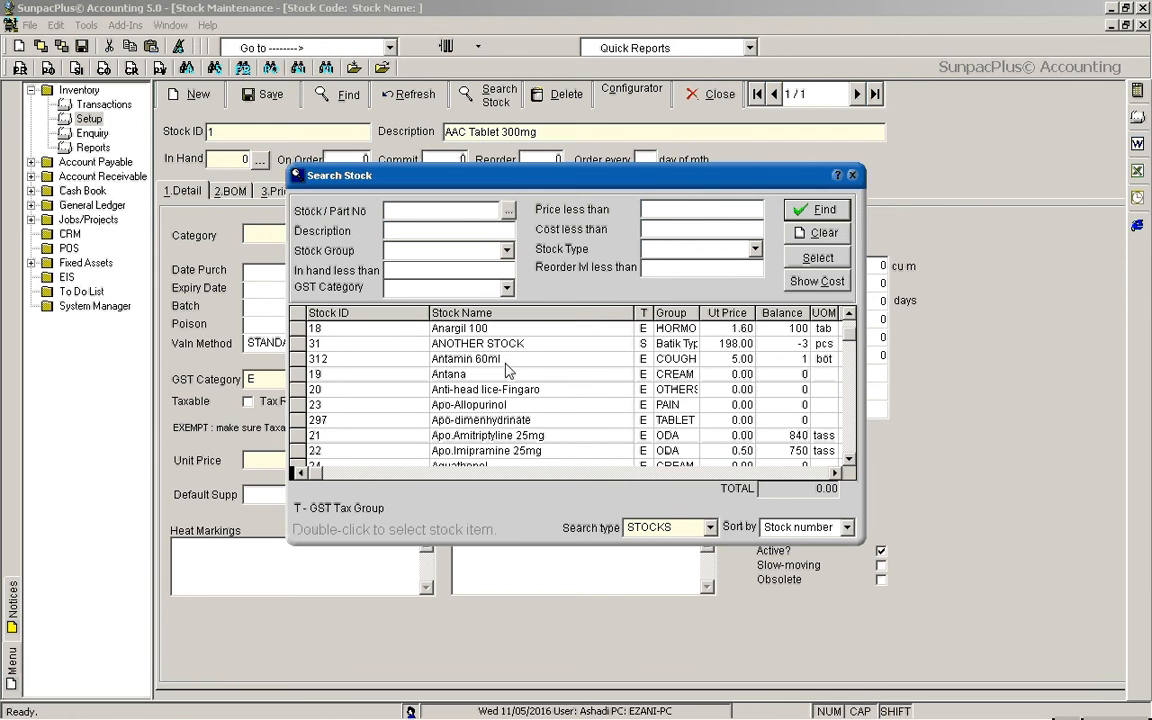
scroll(505, 369, up, 1)
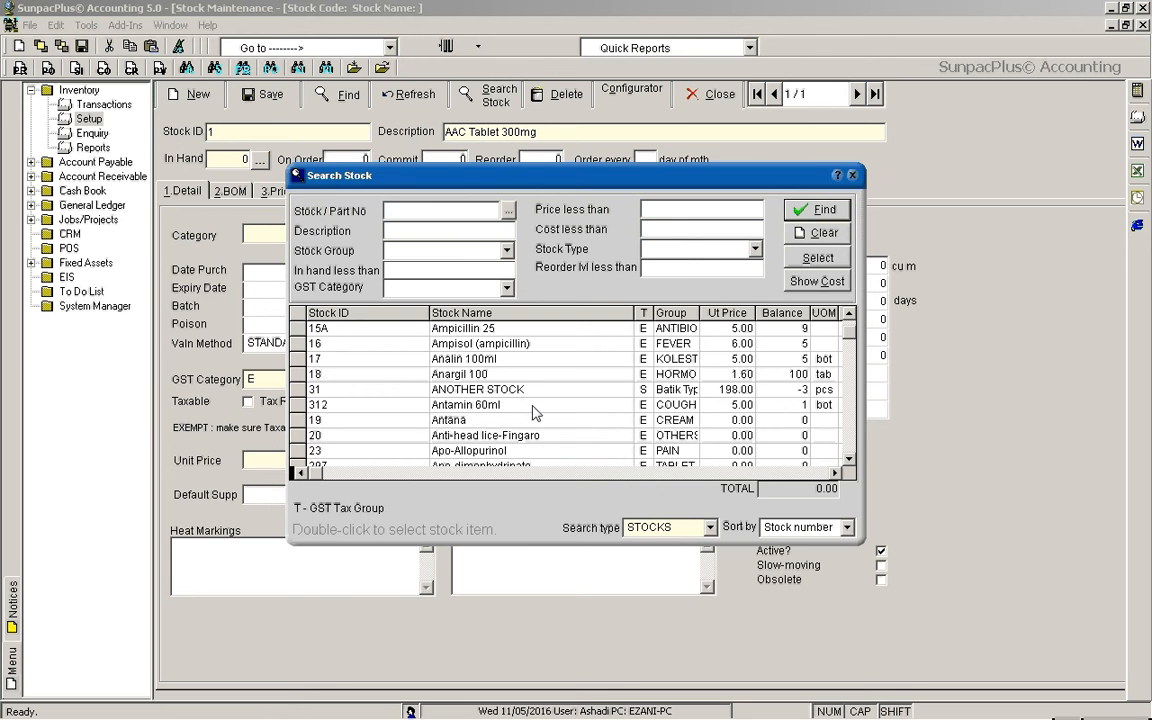
- Load the ANOTHER STOCK item into Stock Maintenance and decline going to the Purchase Order screen
click(517, 400)
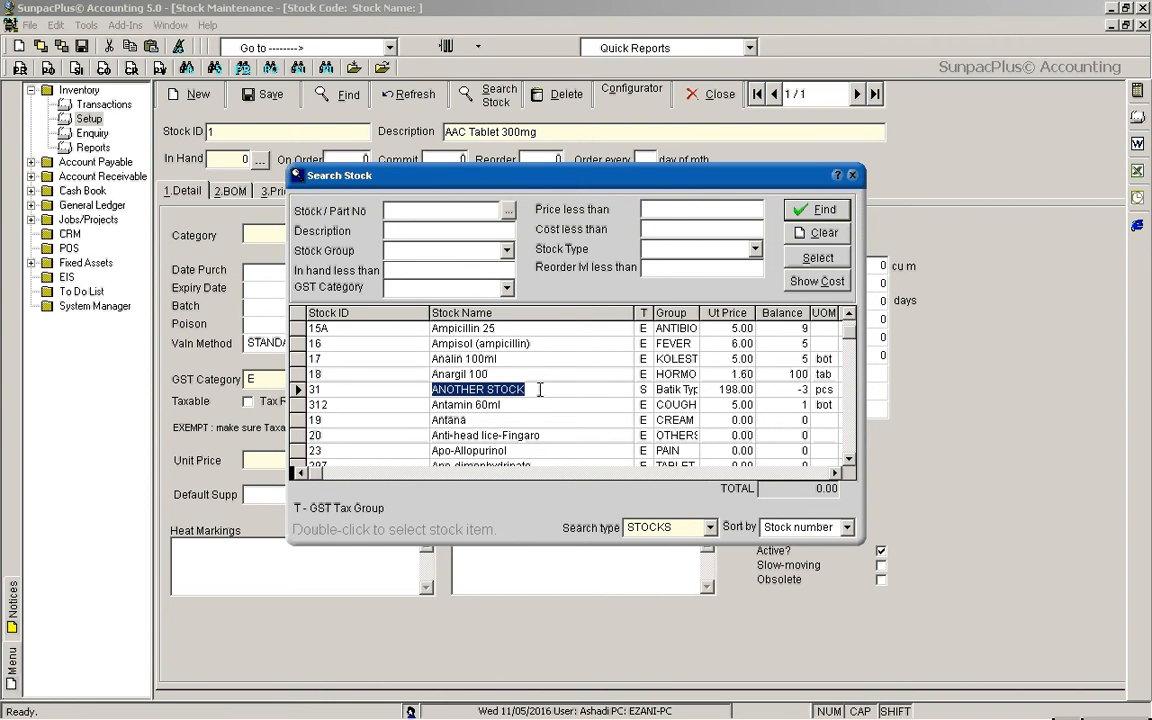
double_click(540, 389)
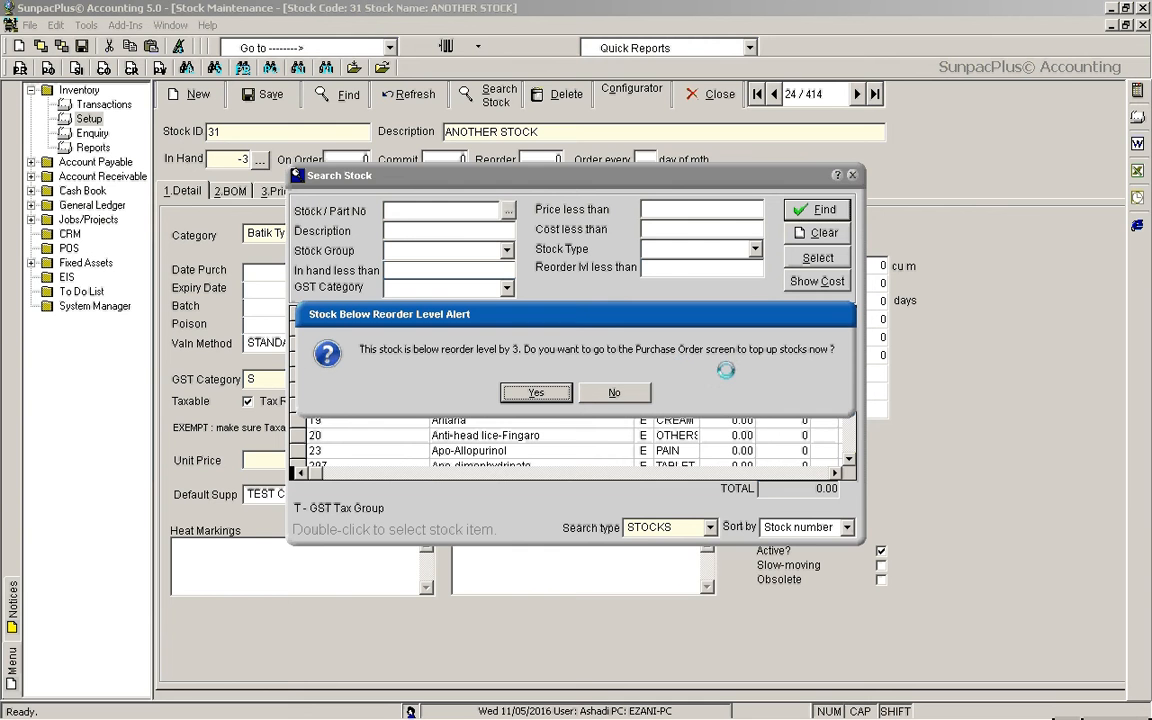
click(618, 394)
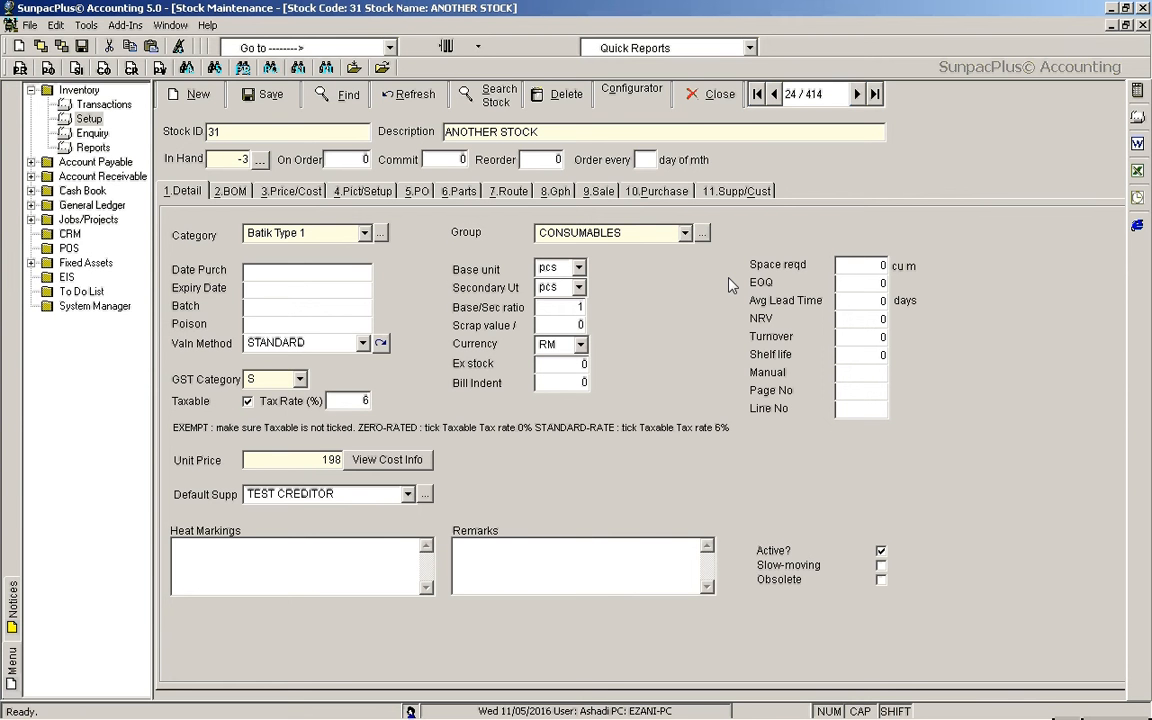
- Examine the reorder field and the category and group choices of the ANOTHER STOCK record without changing them
click(555, 158)
click(365, 234)
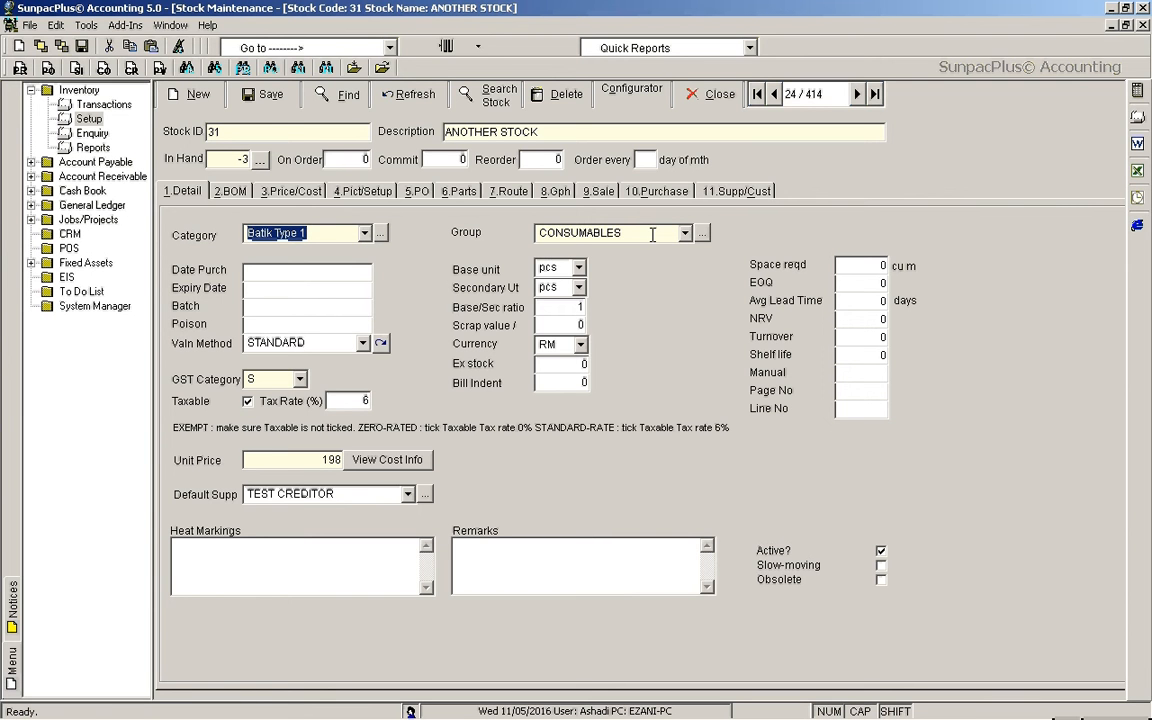
click(684, 233)
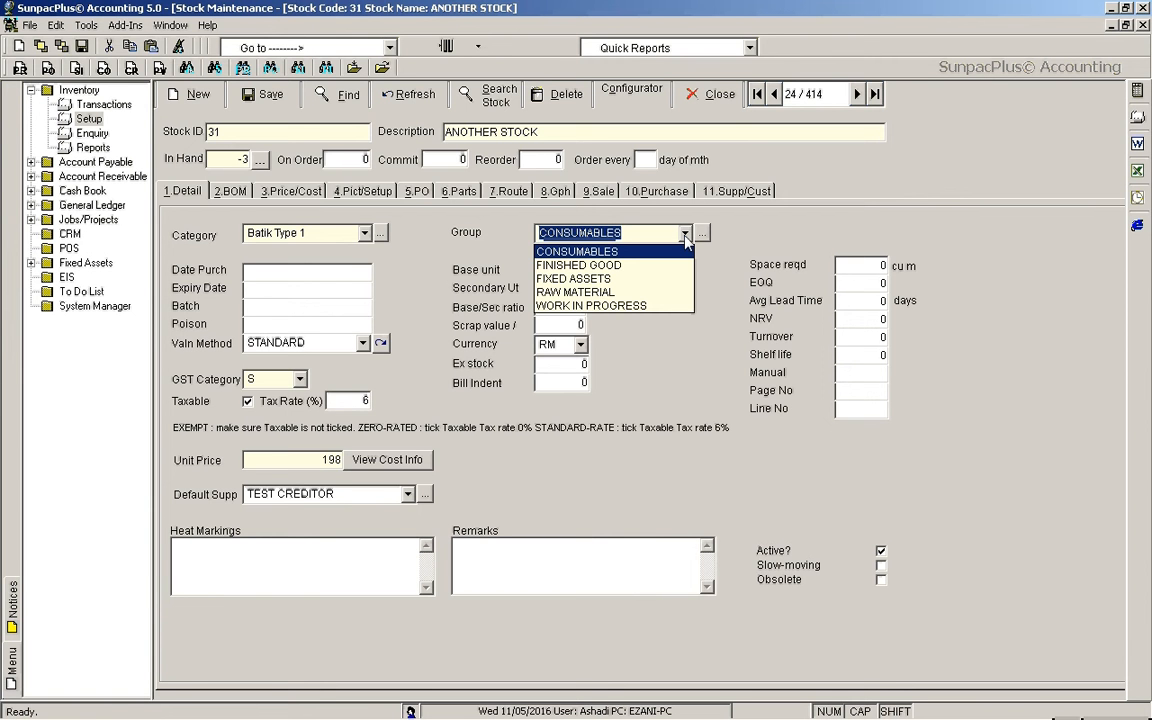
click(685, 235)
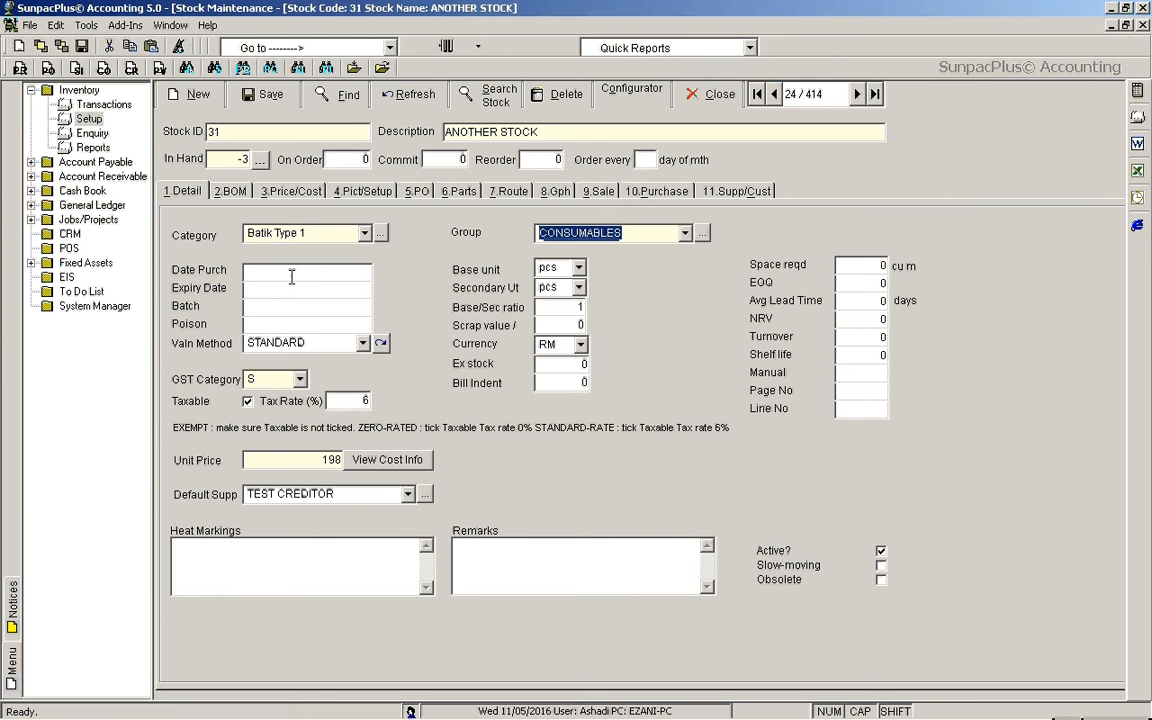
- Rename the Date Purch field header to Colour
double_click(193, 279)
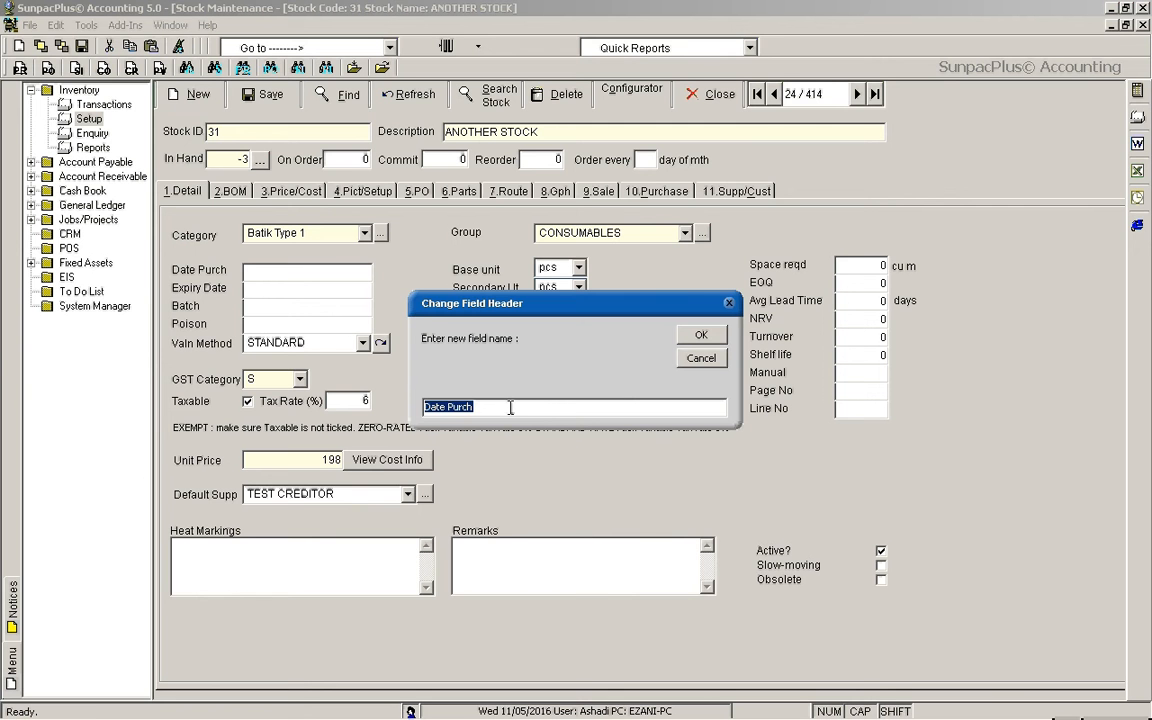
text(Colour)
click(701, 335)
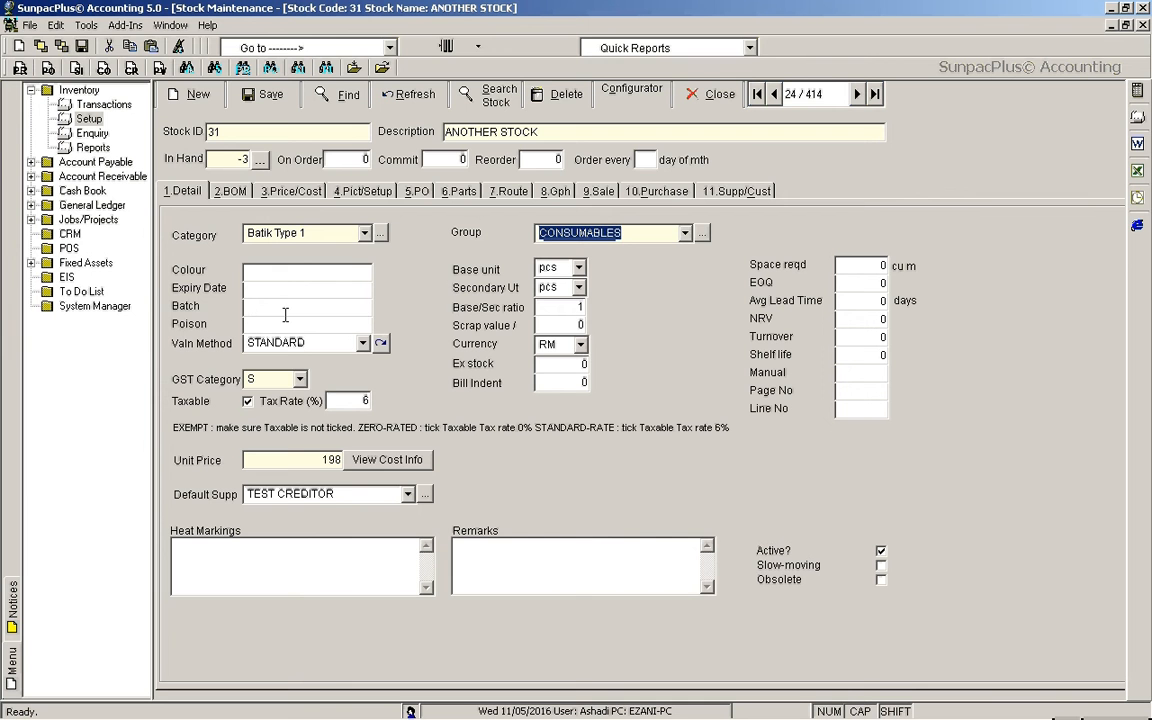
- Review the available valuation methods and GST categories, dismissing the standard-cost notice and the password prompt
click(362, 343)
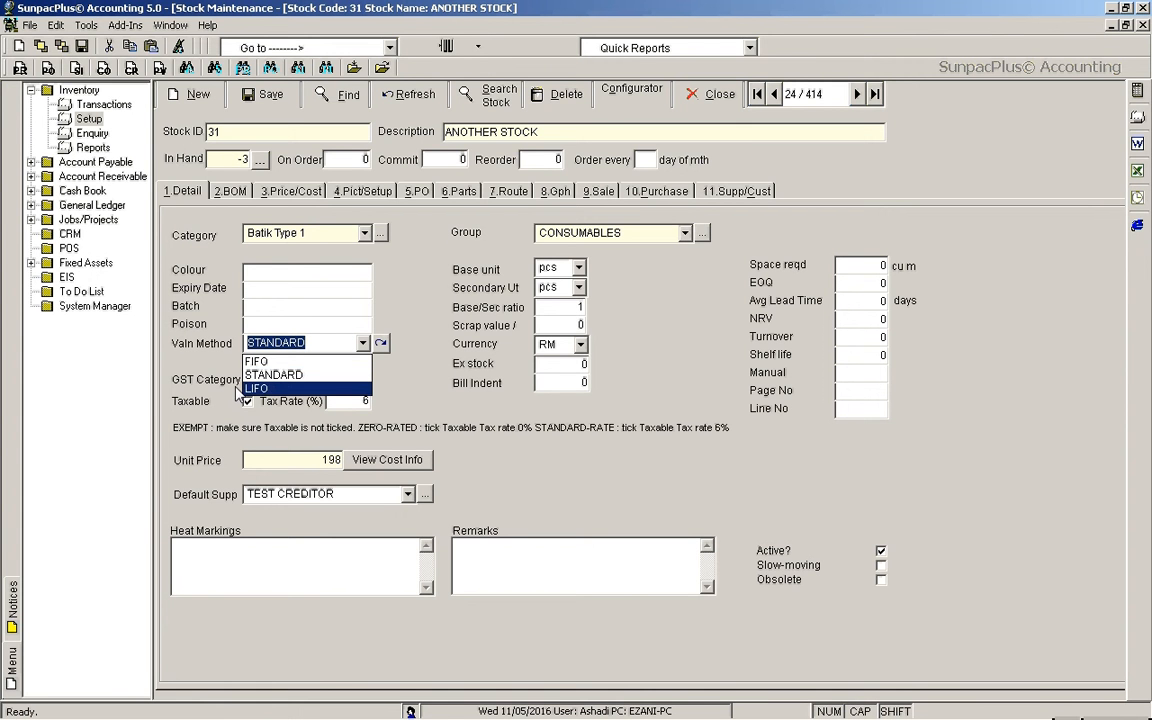
click(425, 270)
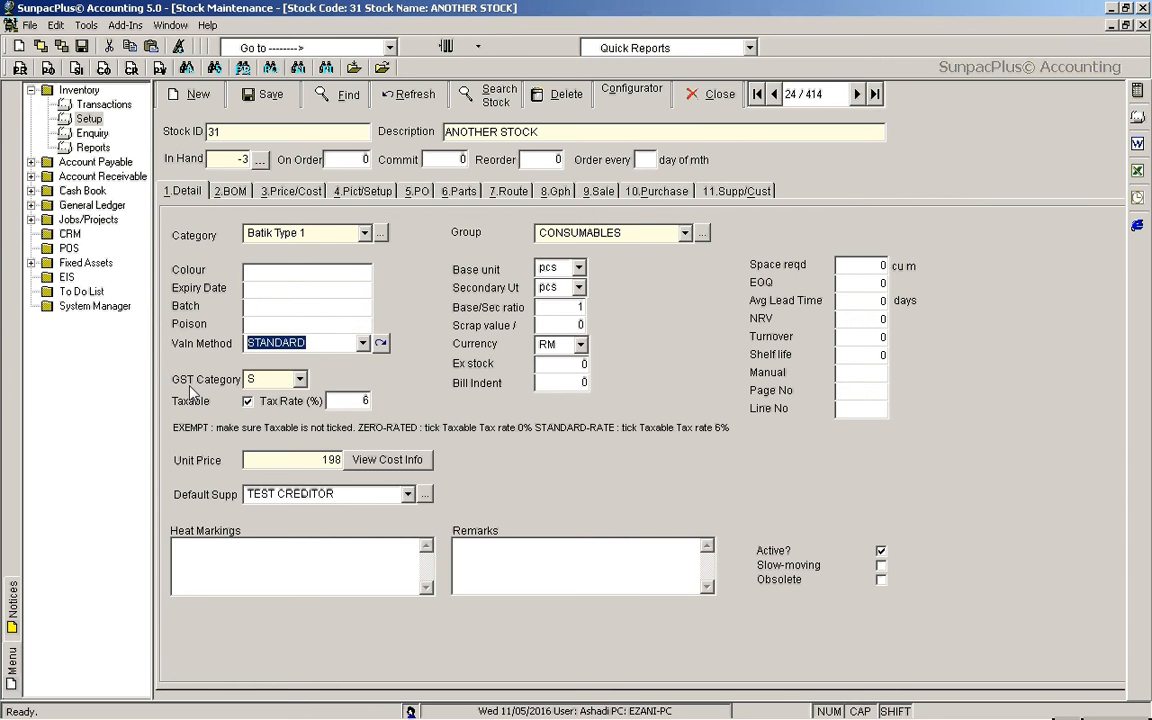
click(305, 385)
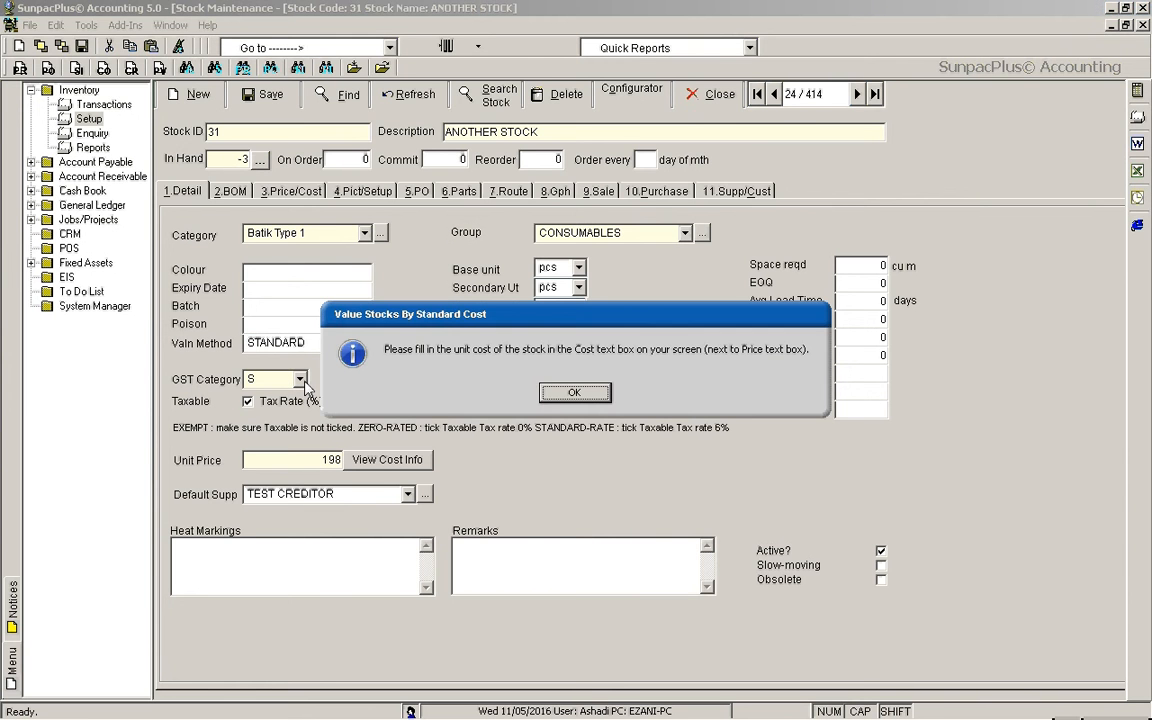
click(574, 393)
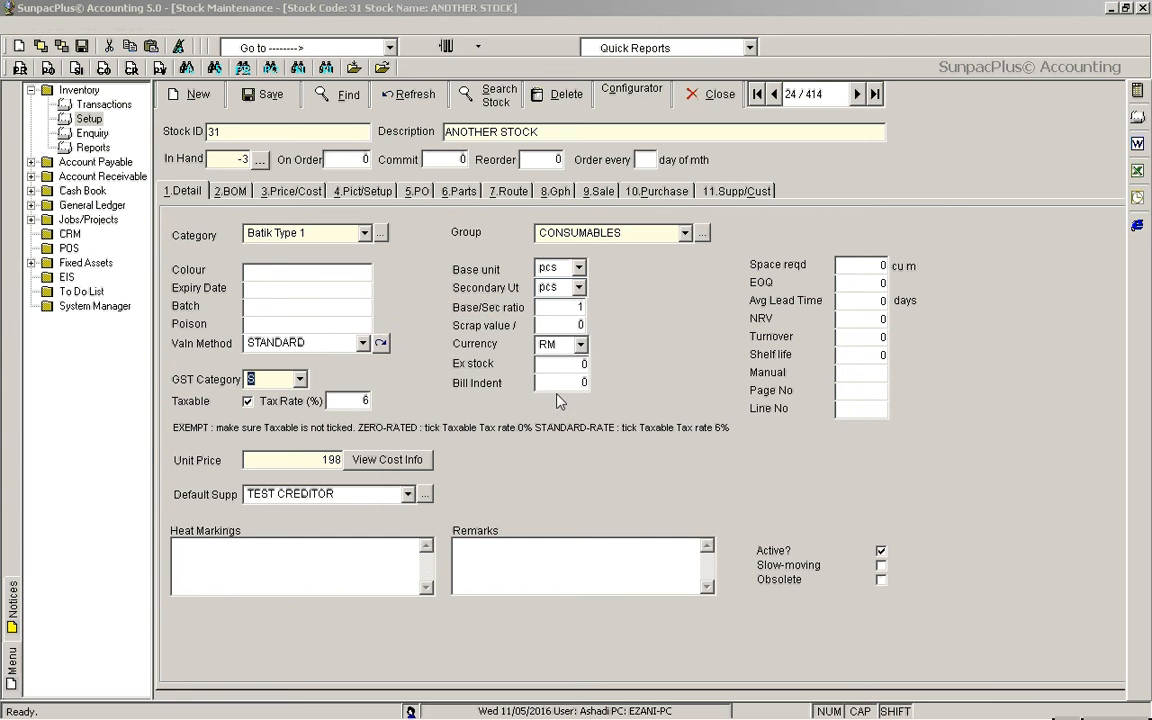
click(634, 372)
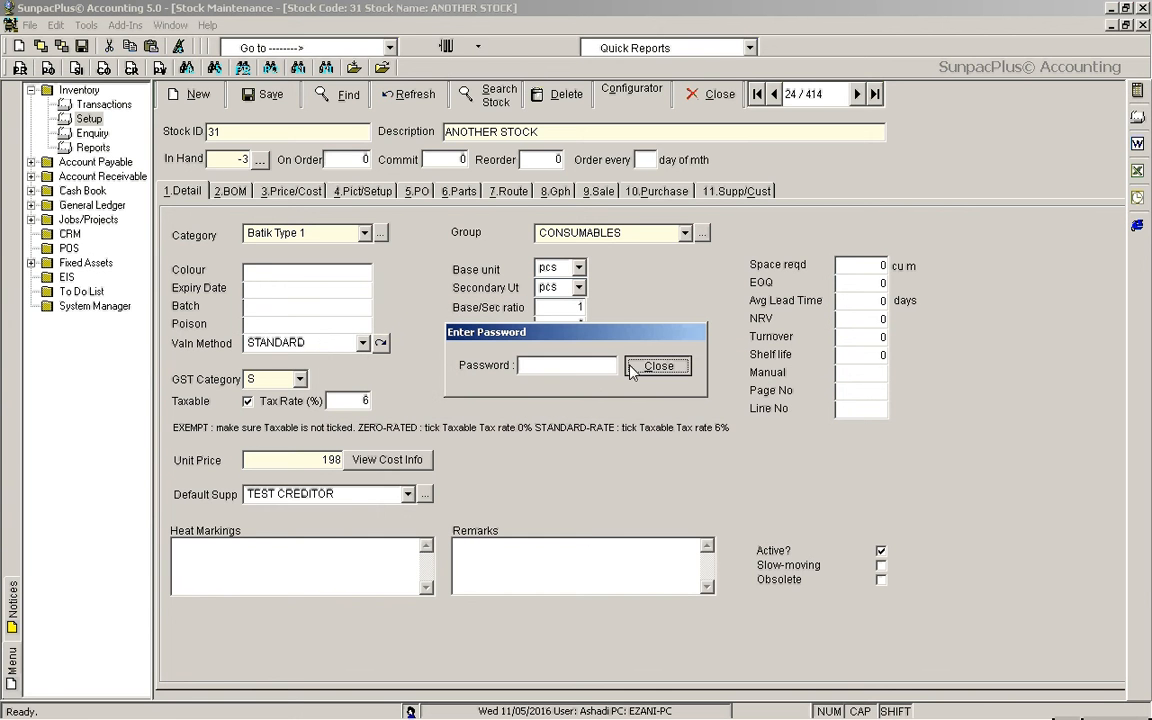
click(298, 380)
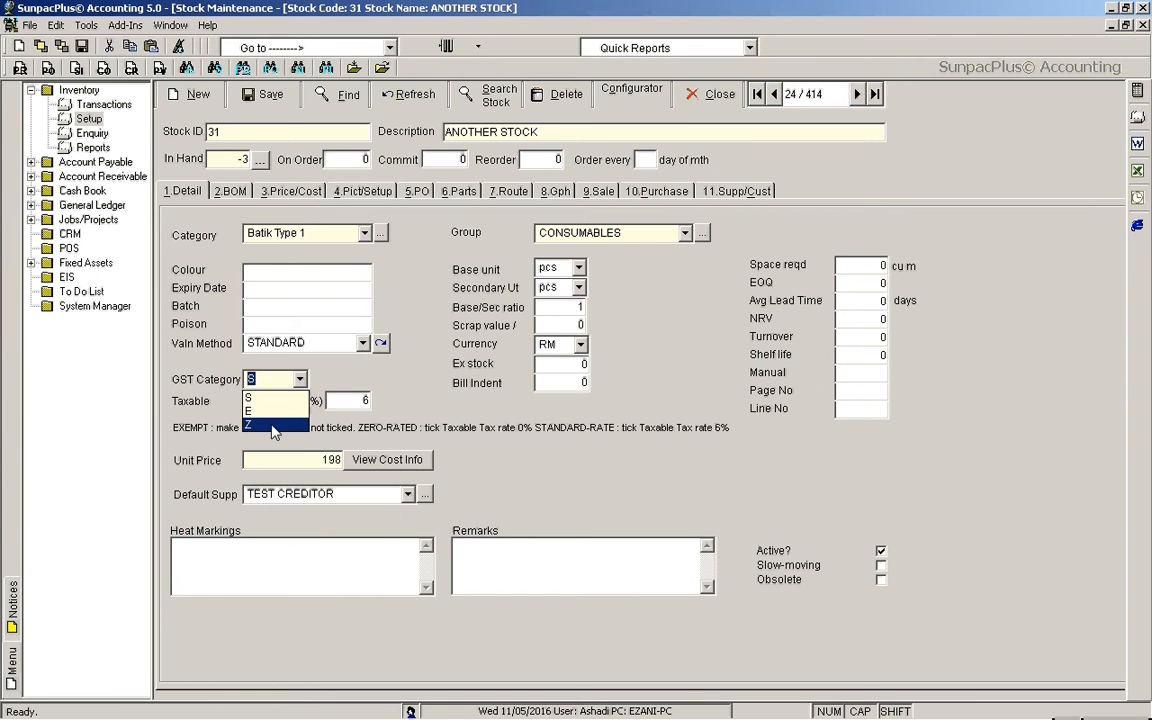
click(344, 375)
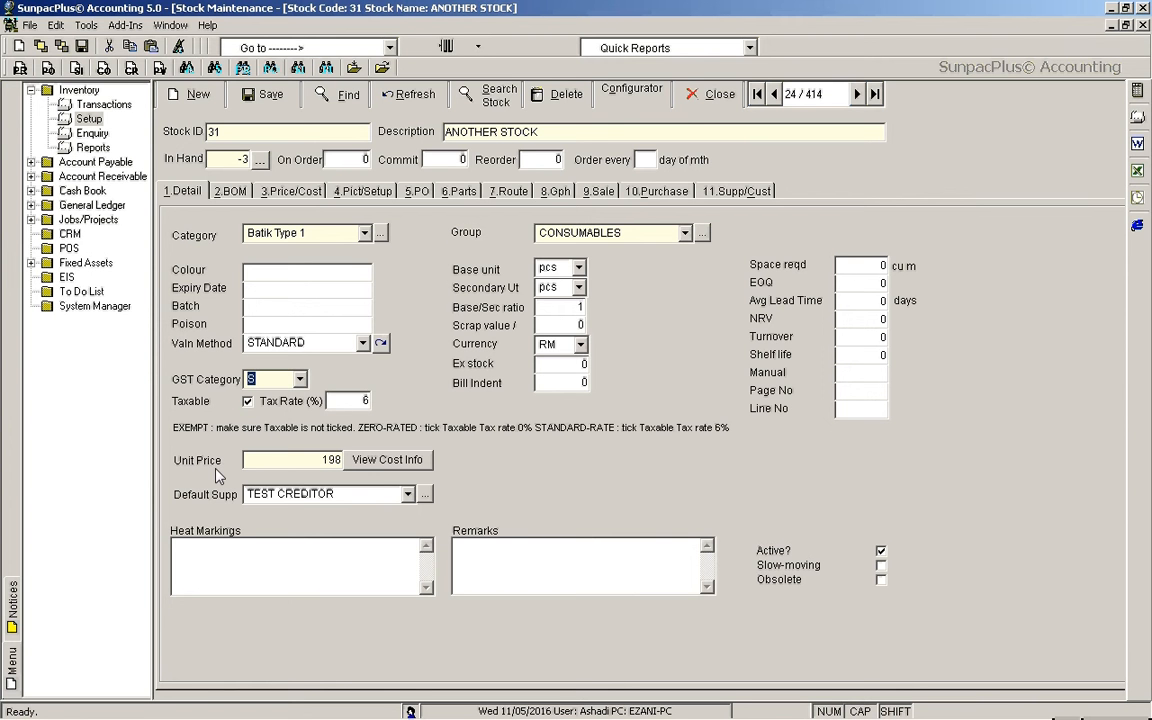
- Request the stock item's cost information and submit the password in the password prompt
click(404, 467)
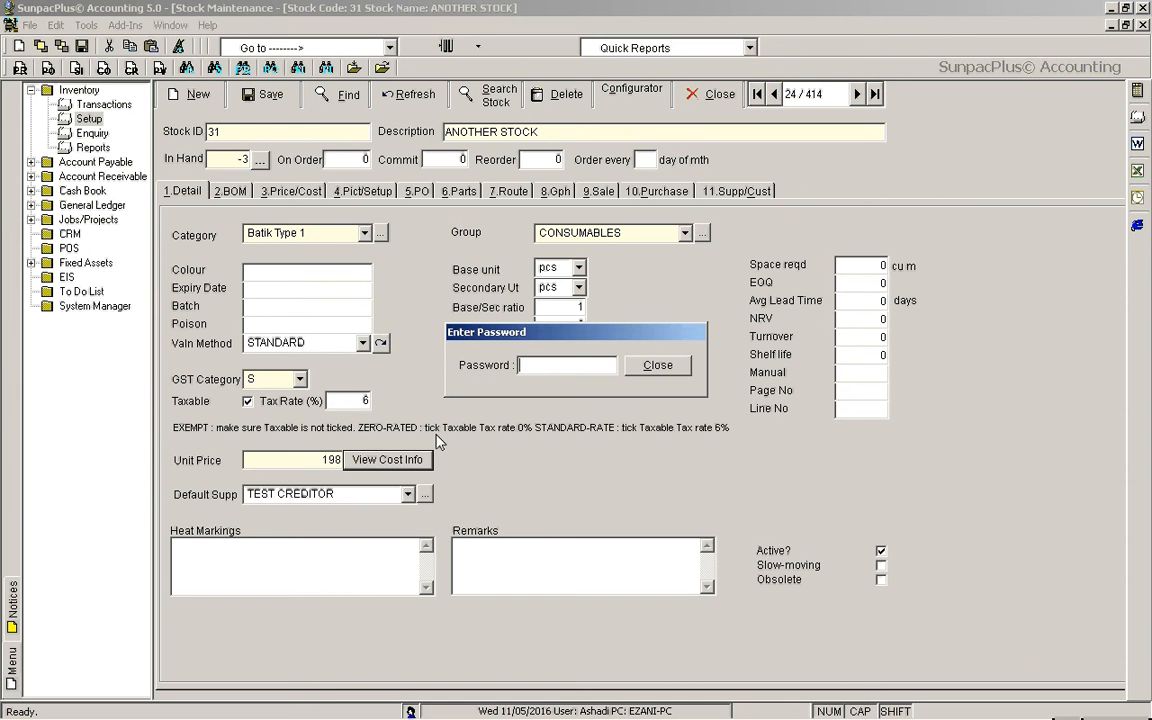
text(*****)
key(Return)
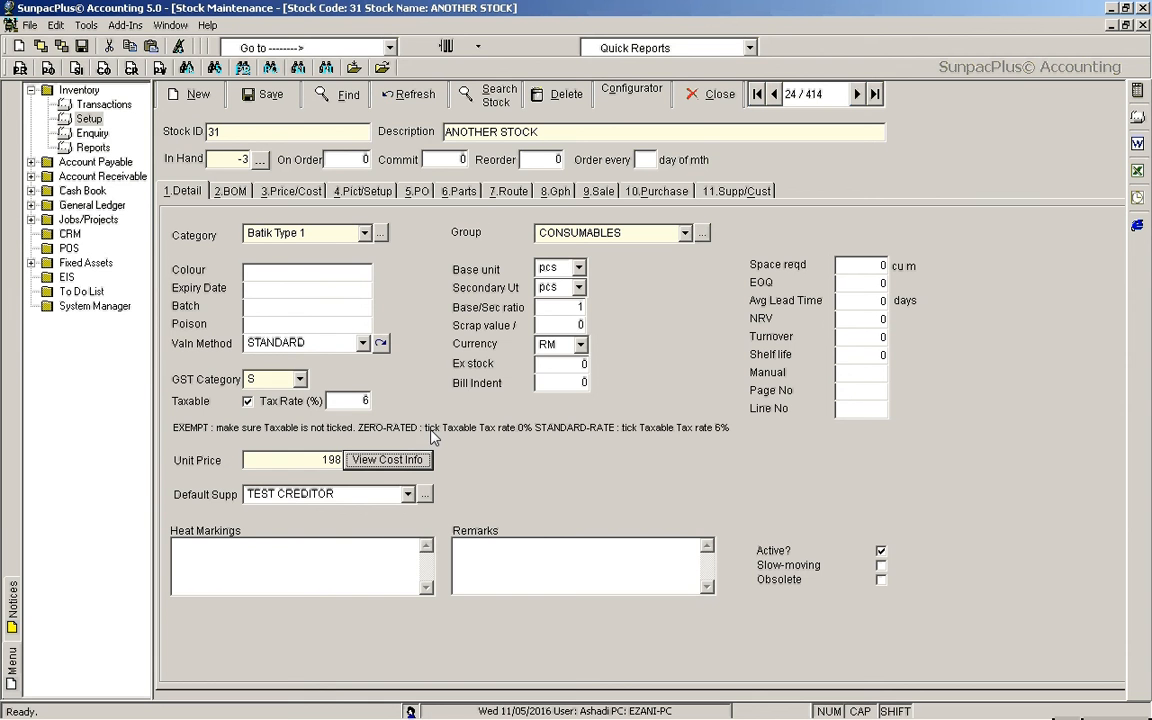
- Try again to view the stock item's cost information, submitting the password at each password prompt
click(388, 460)
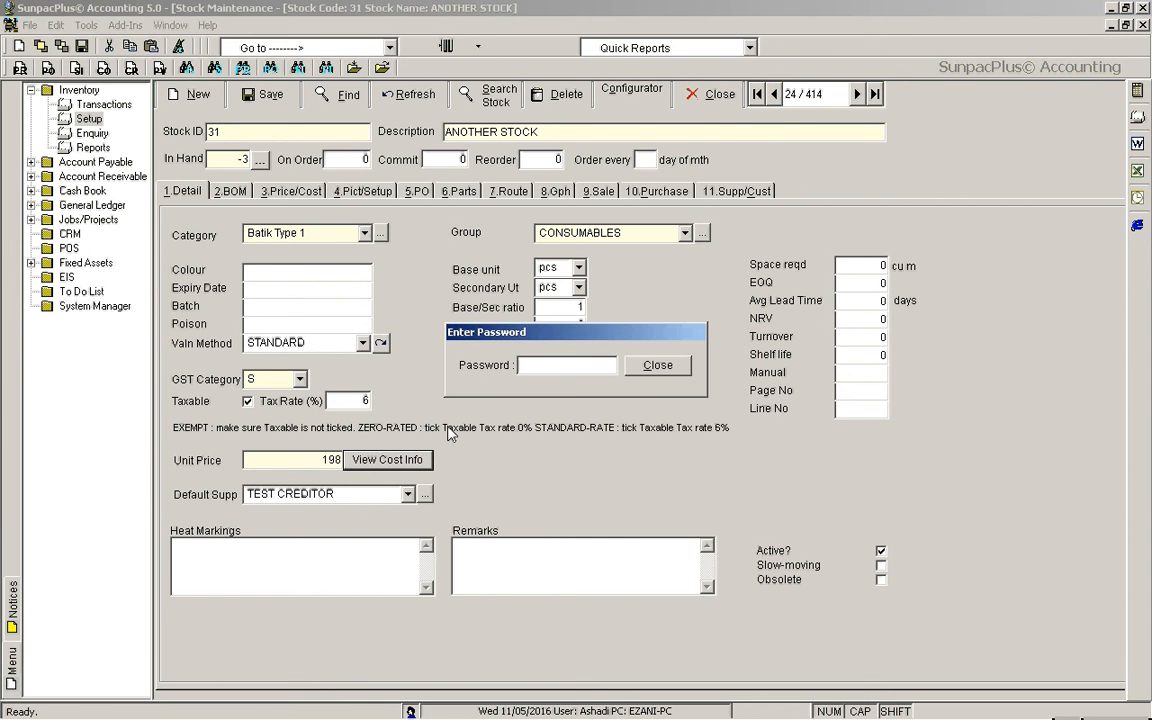
text(********)
key(Return)
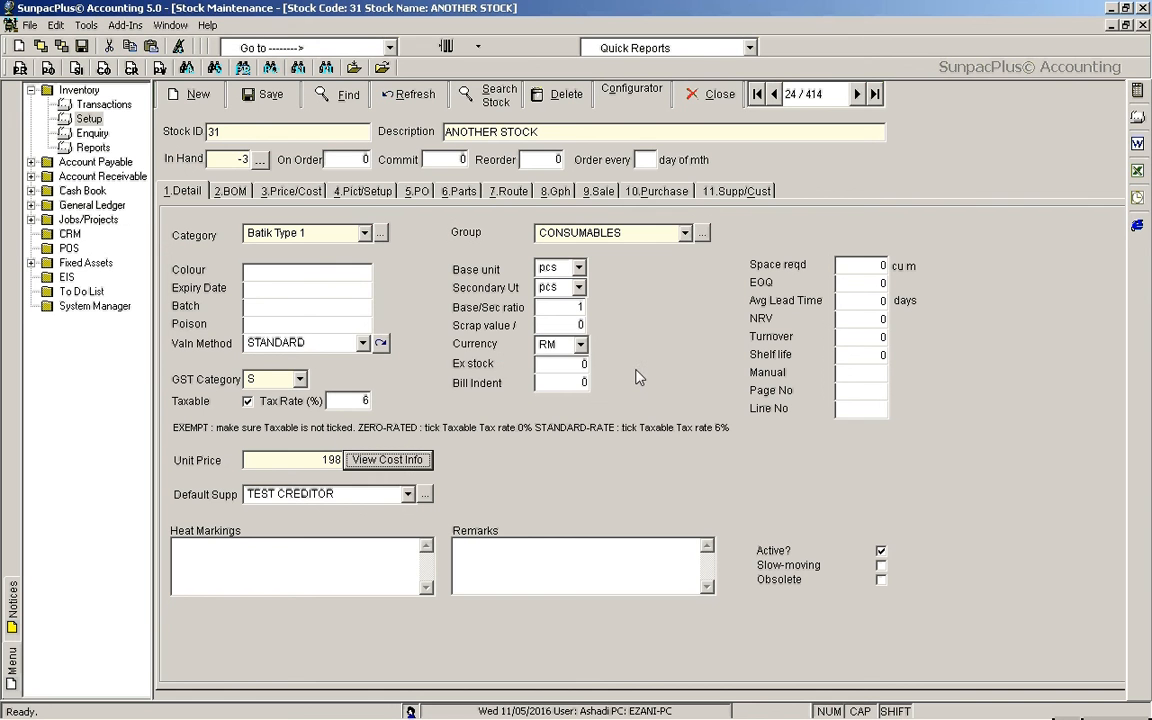
click(396, 459)
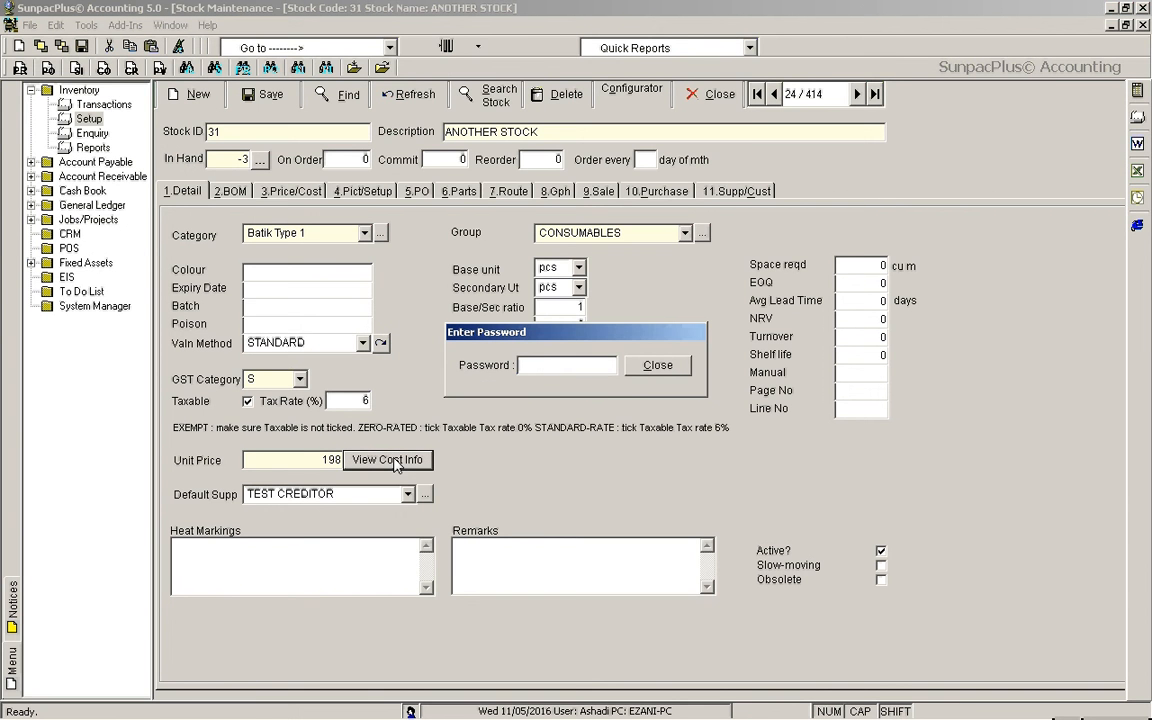
text(**********)
key(Return)
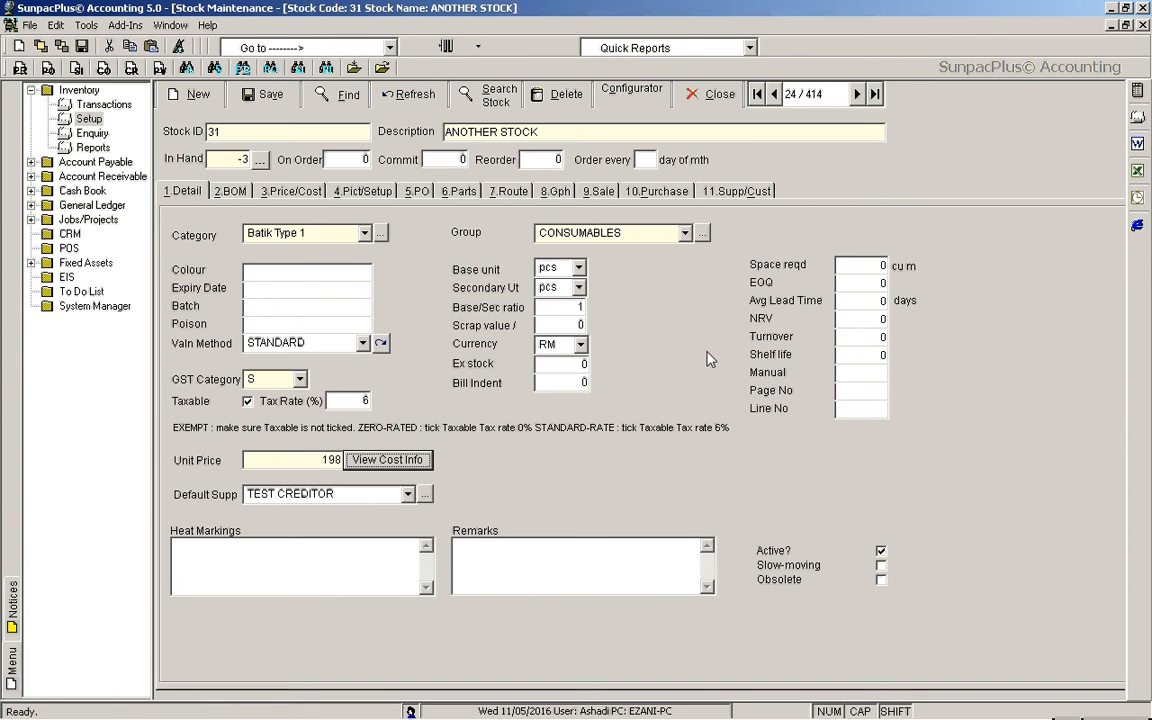
- Review the ANOTHER STOCK record's bill of materials, price and cost, picture, purchase order, parts, routing and sales graph pages
click(236, 193)
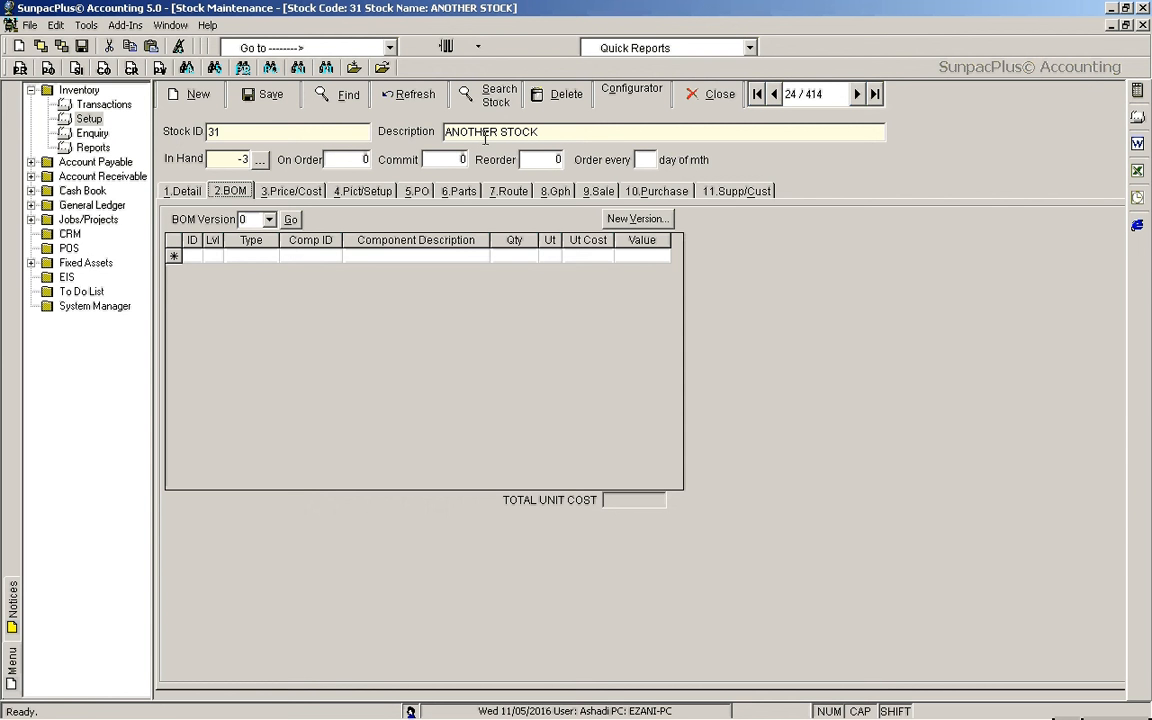
click(292, 192)
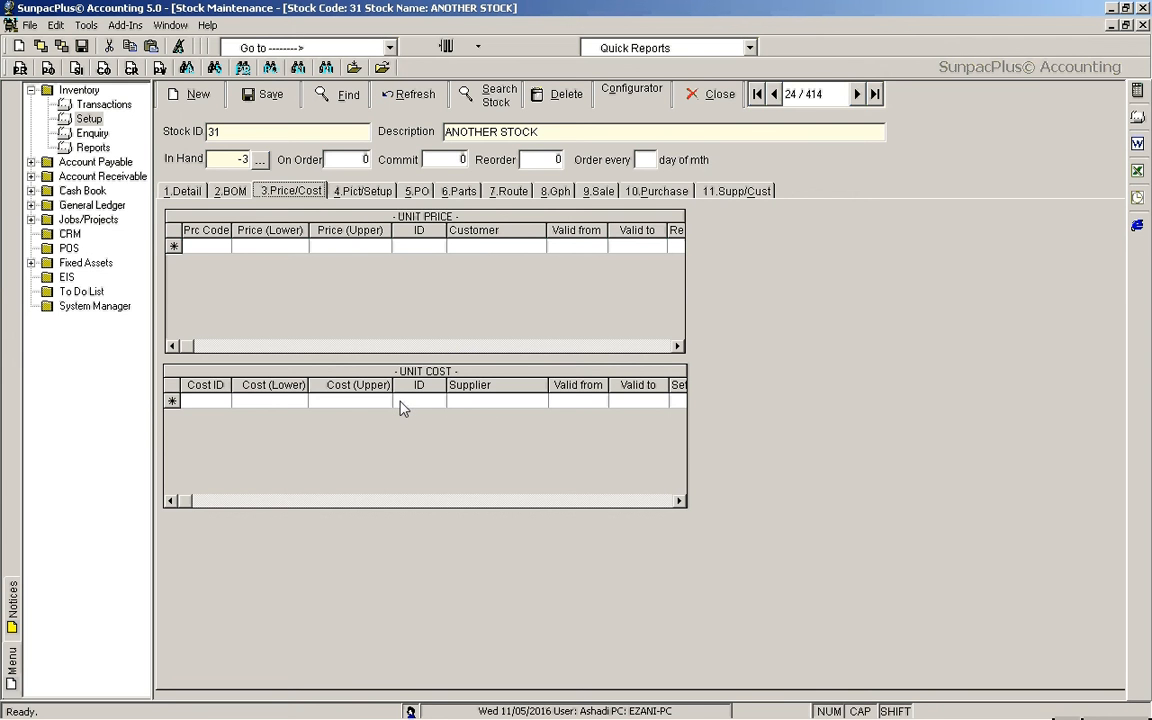
click(364, 192)
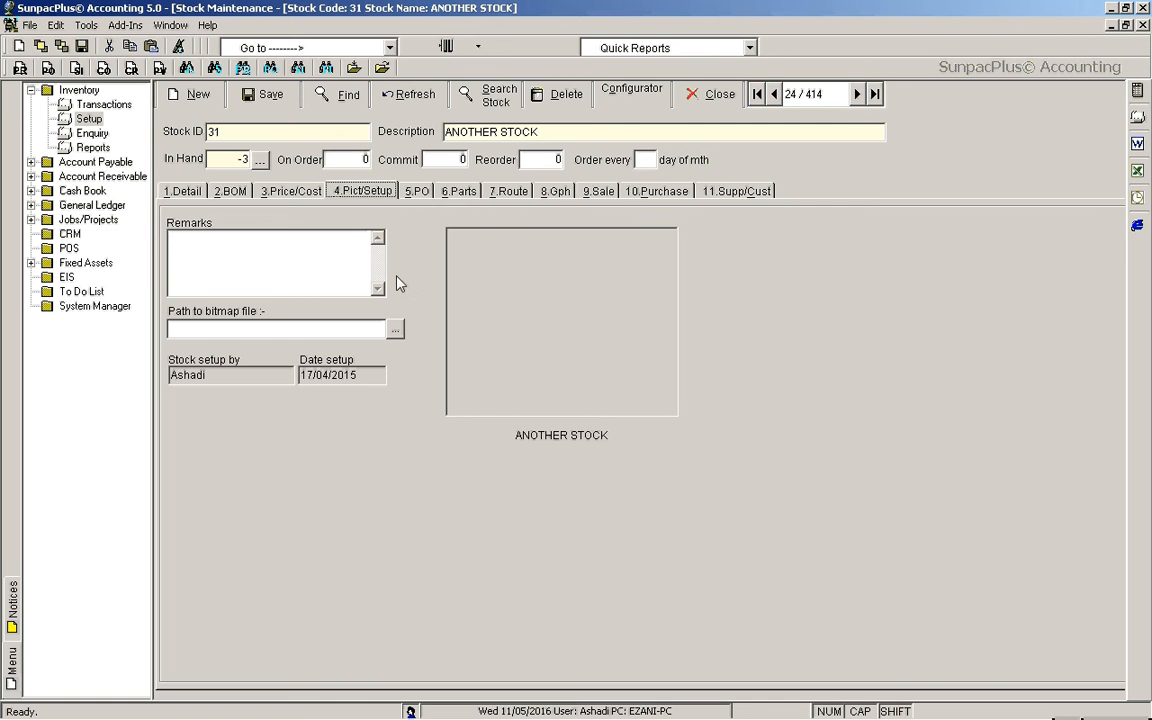
click(417, 196)
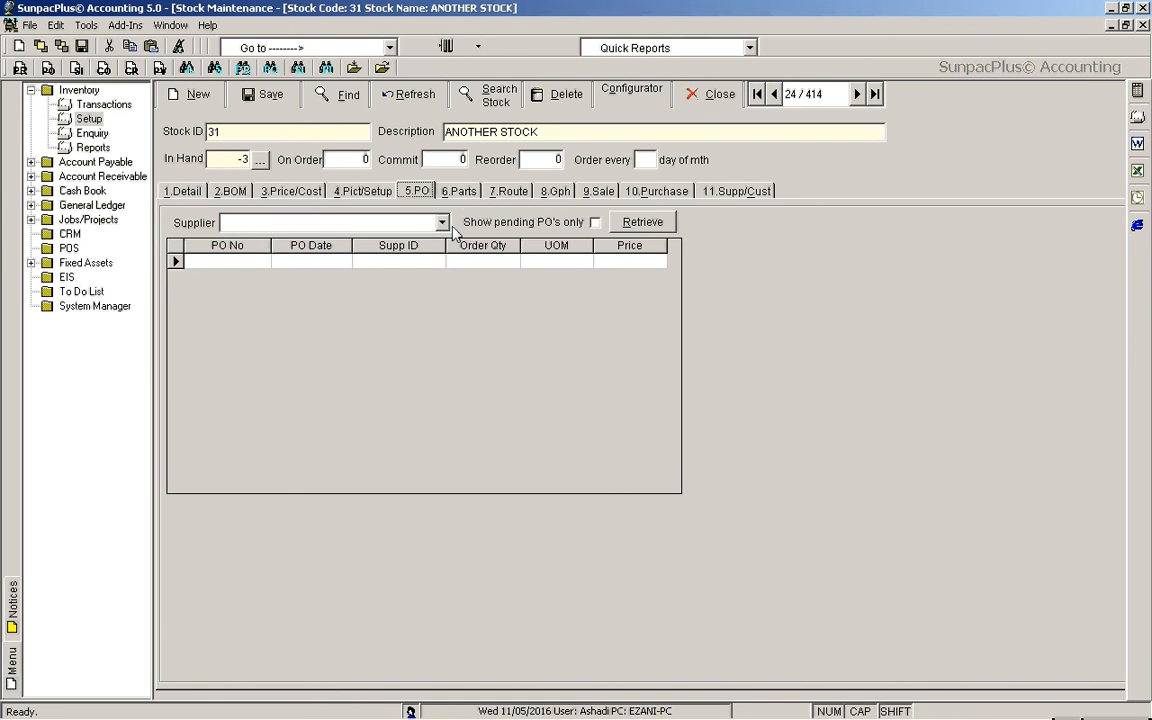
click(462, 193)
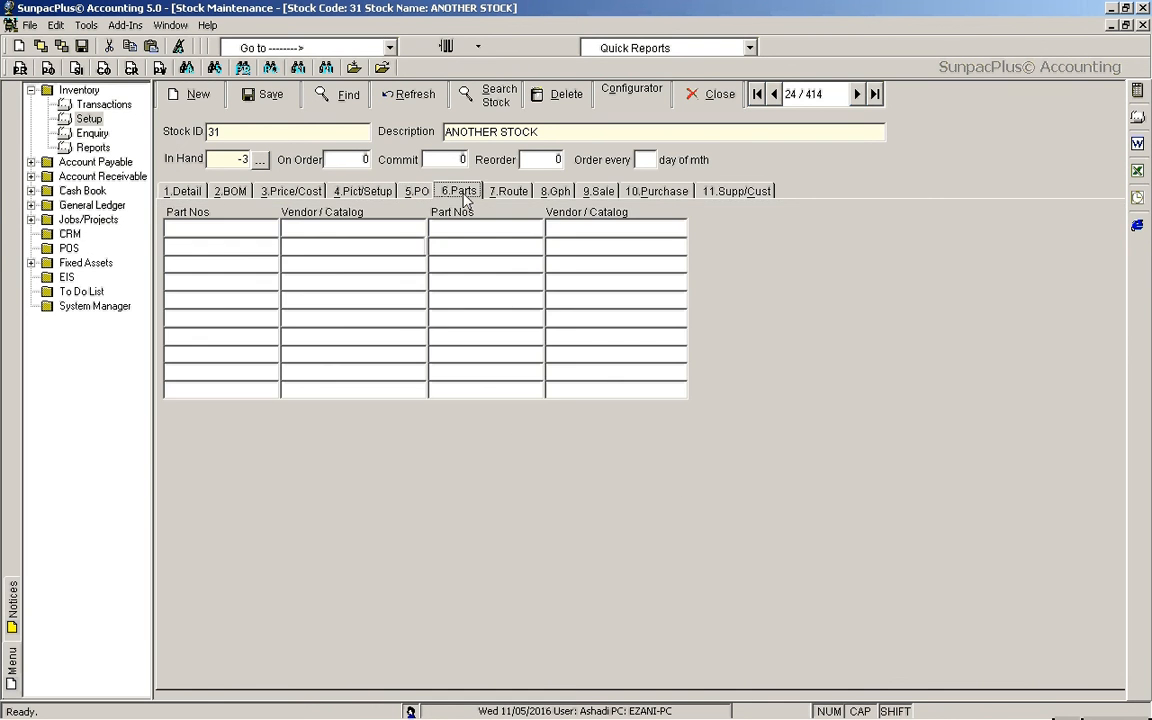
click(512, 193)
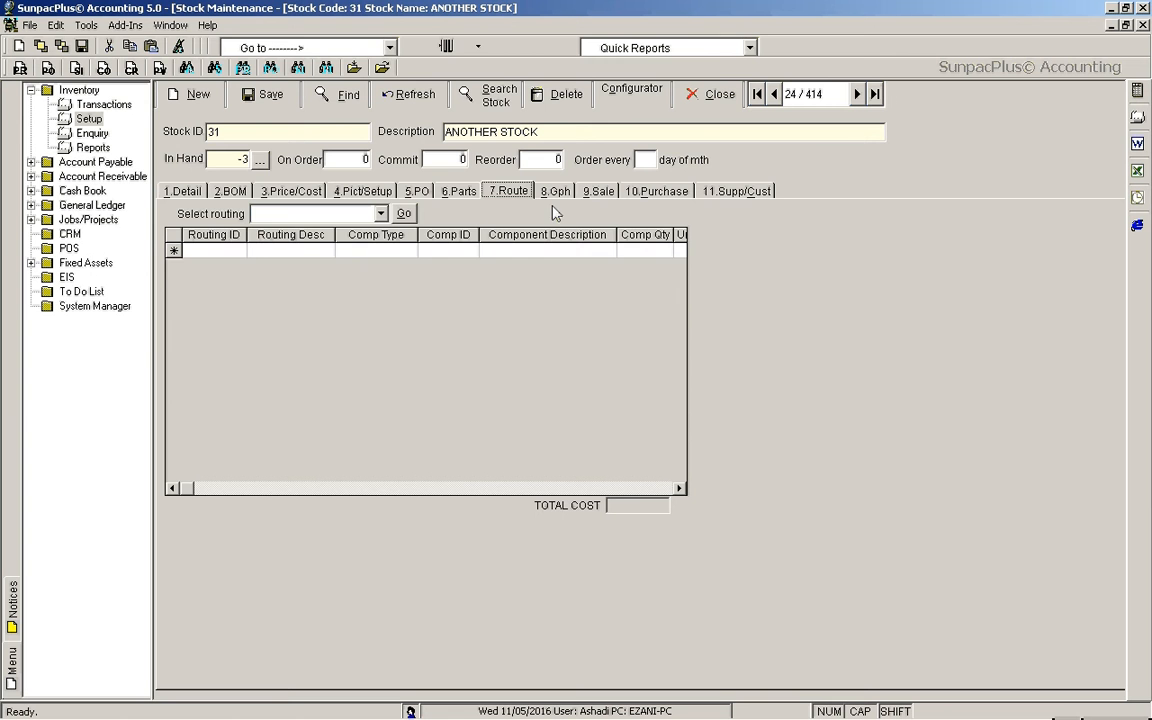
click(555, 193)
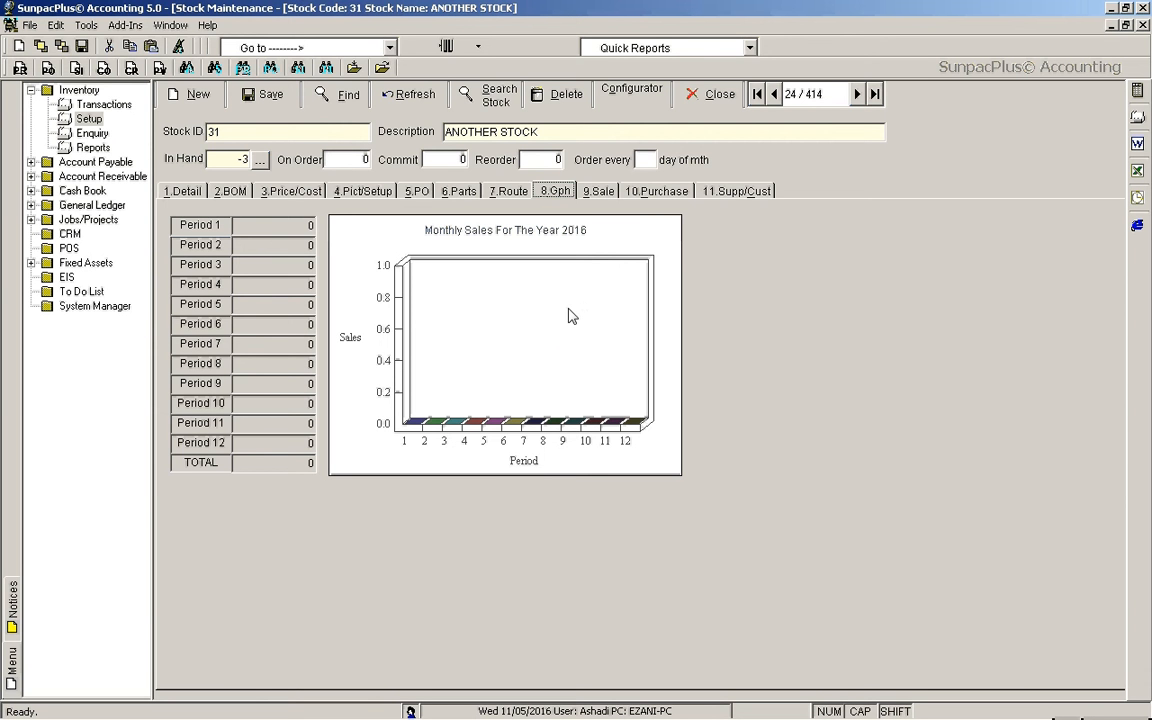
- Look through the sales invoice lines for stock 31 and return to the stock record
click(600, 193)
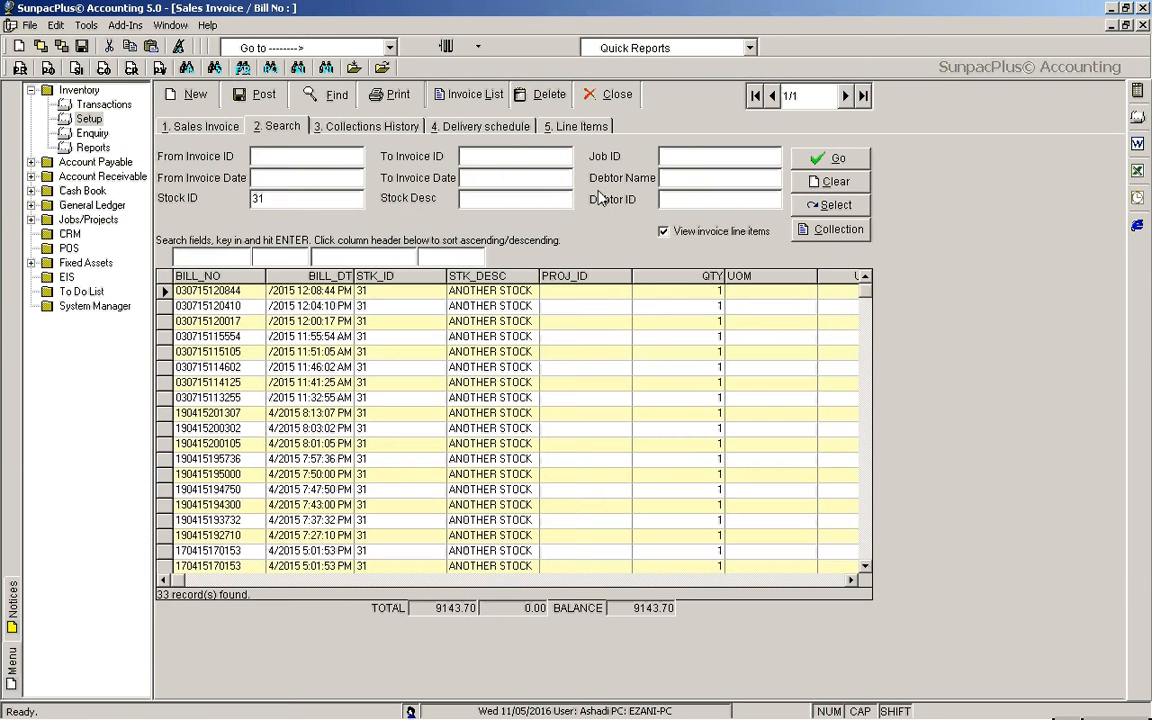
click(597, 324)
scroll(565, 347, down, 2)
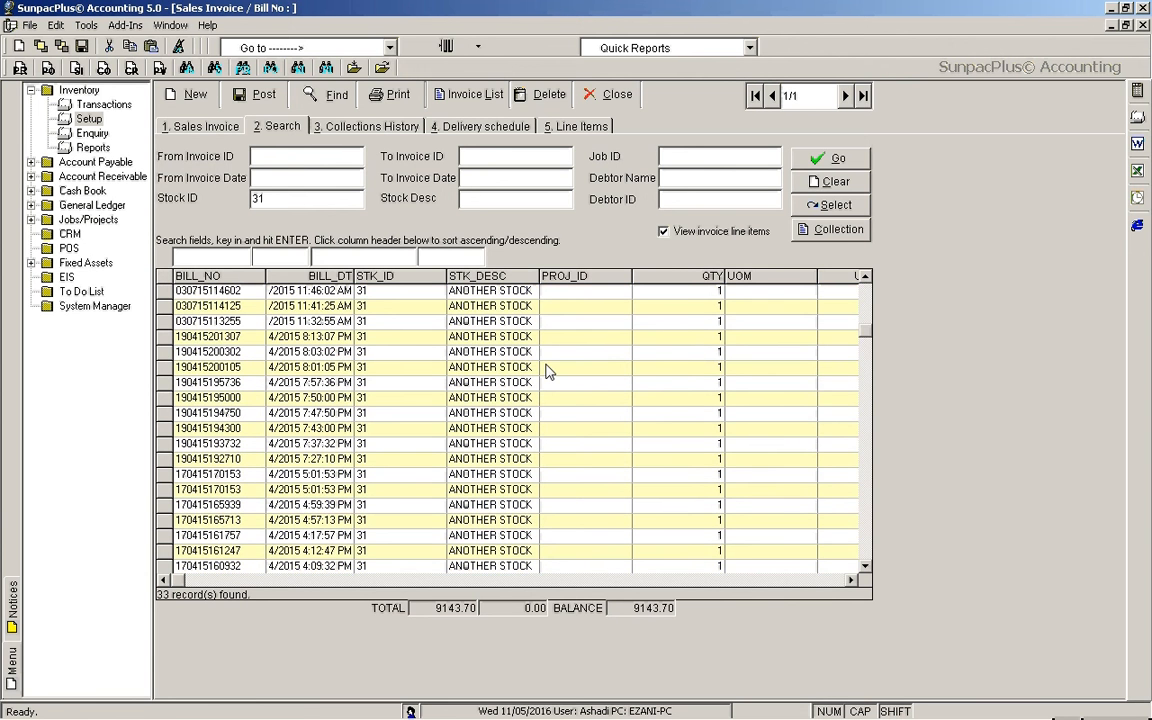
scroll(548, 372, down, 3)
scroll(545, 365, up, 1)
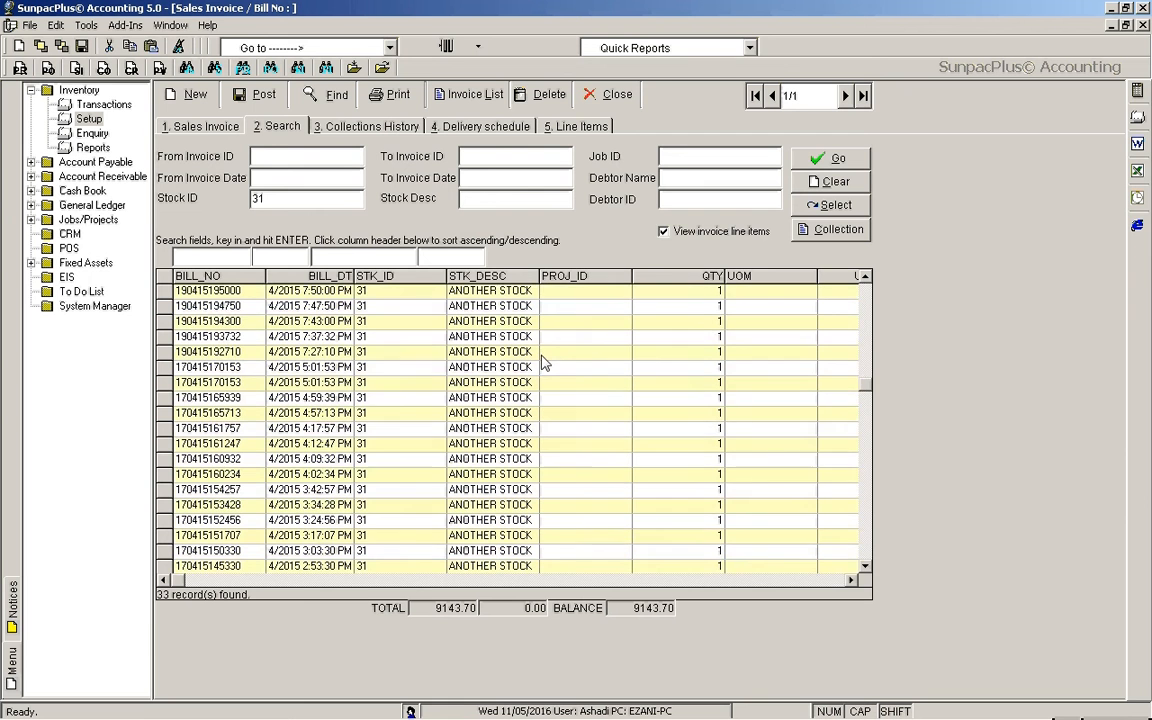
scroll(545, 362, up, 3)
scroll(545, 360, up, 2)
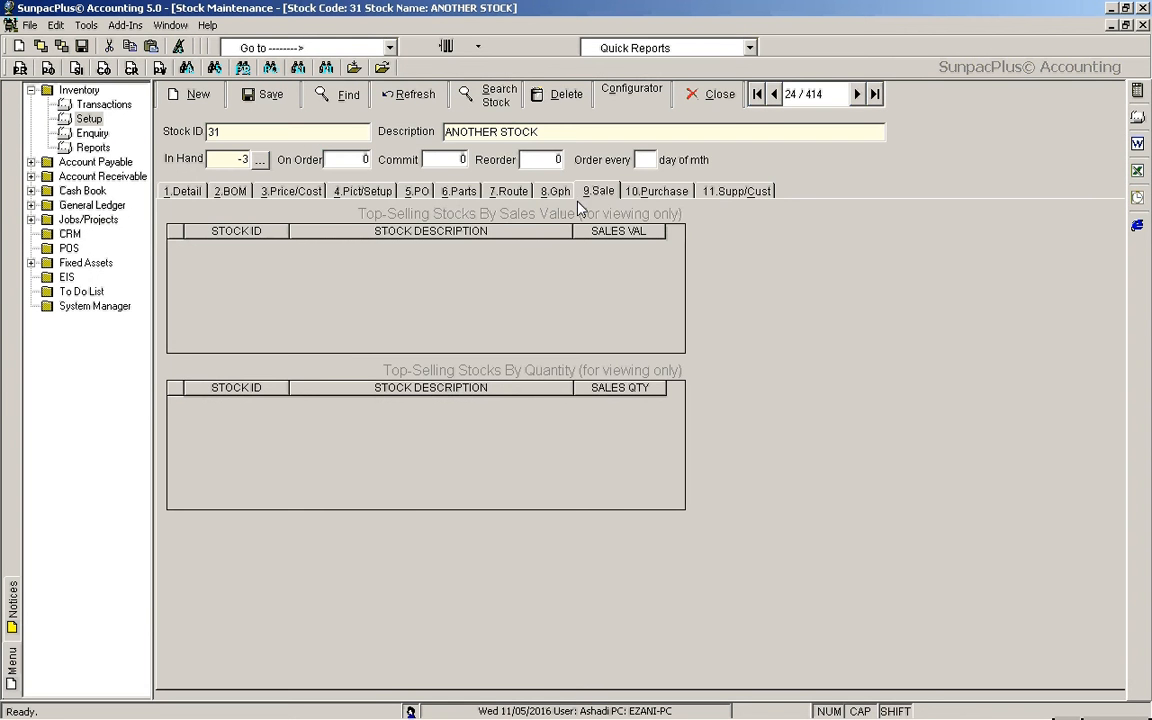
- Check the purchase invoices and the supplier and customer list for stock 31, ending on the record's main details
click(647, 192)
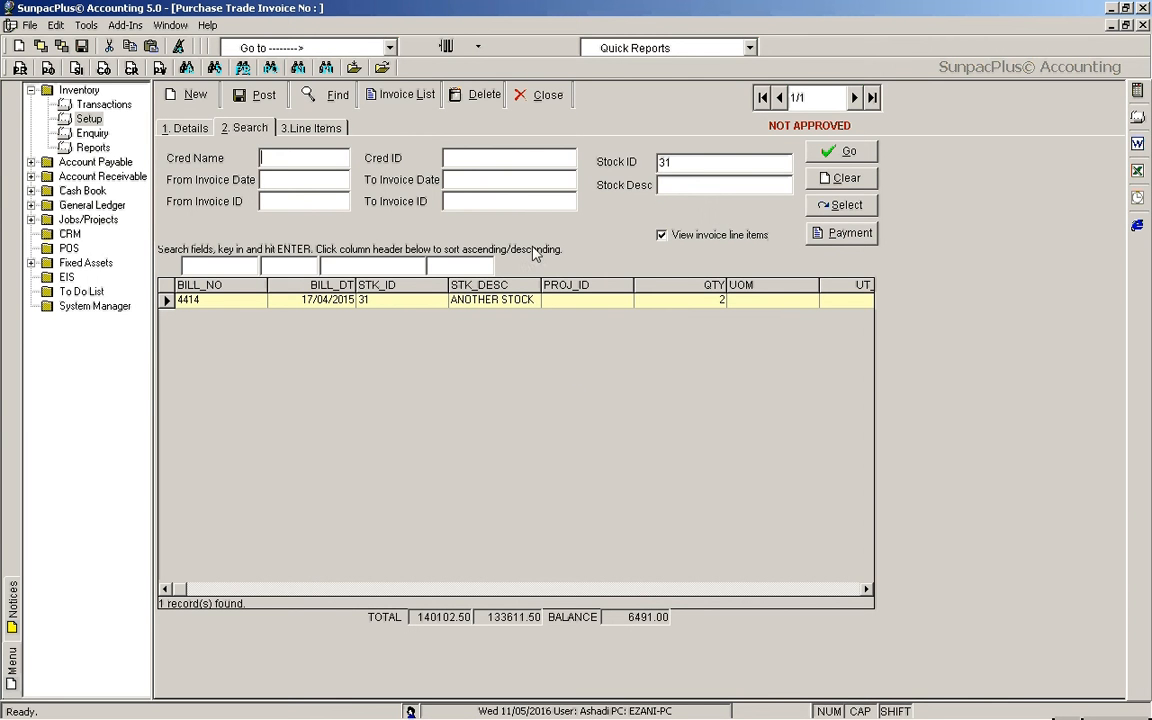
click(532, 99)
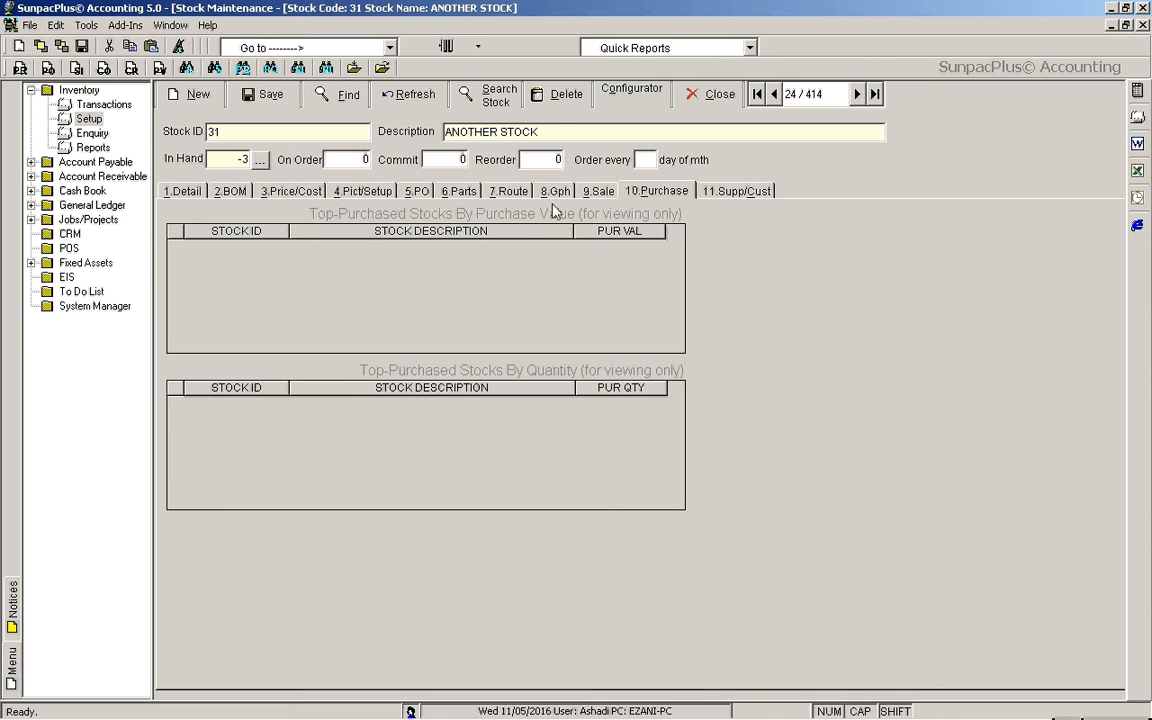
click(735, 191)
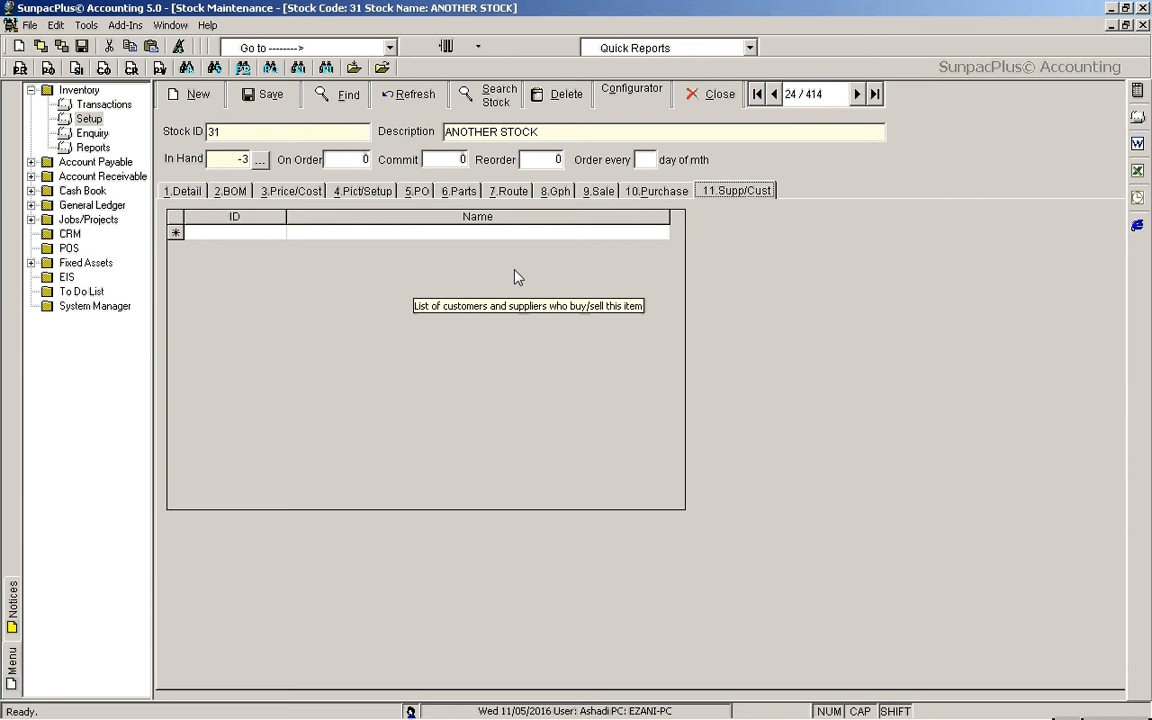
click(186, 193)
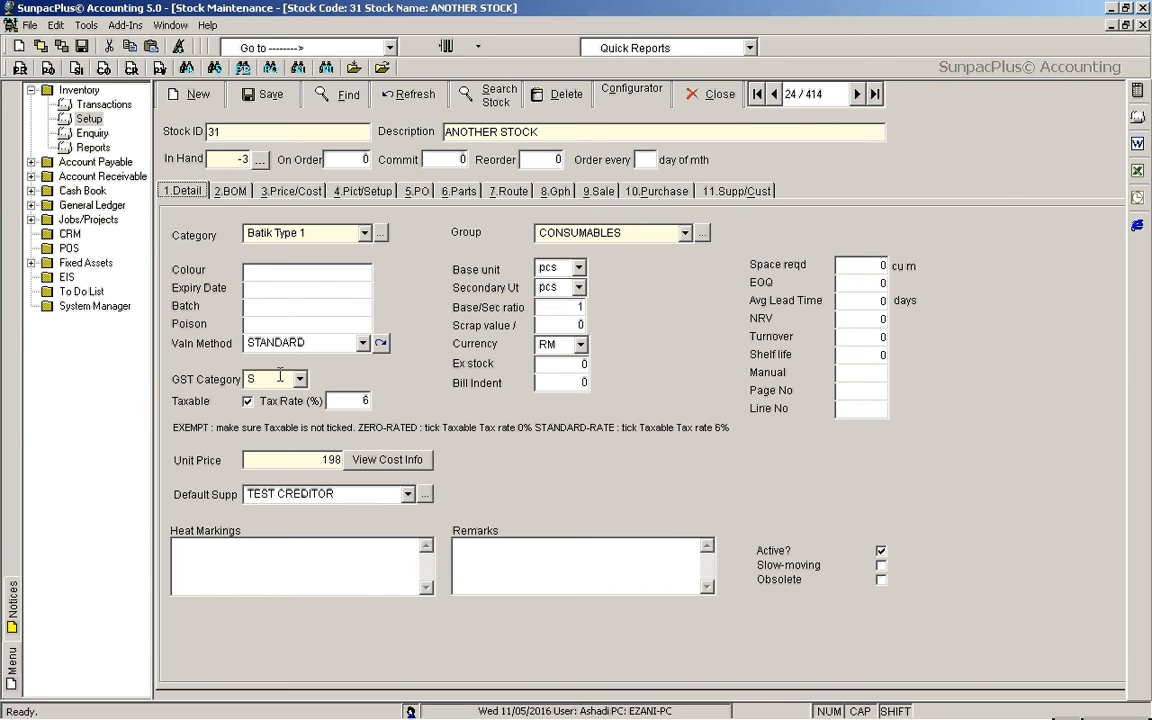
- Start a new stock record and authorise it by entering the password
click(717, 99)
click(192, 102)
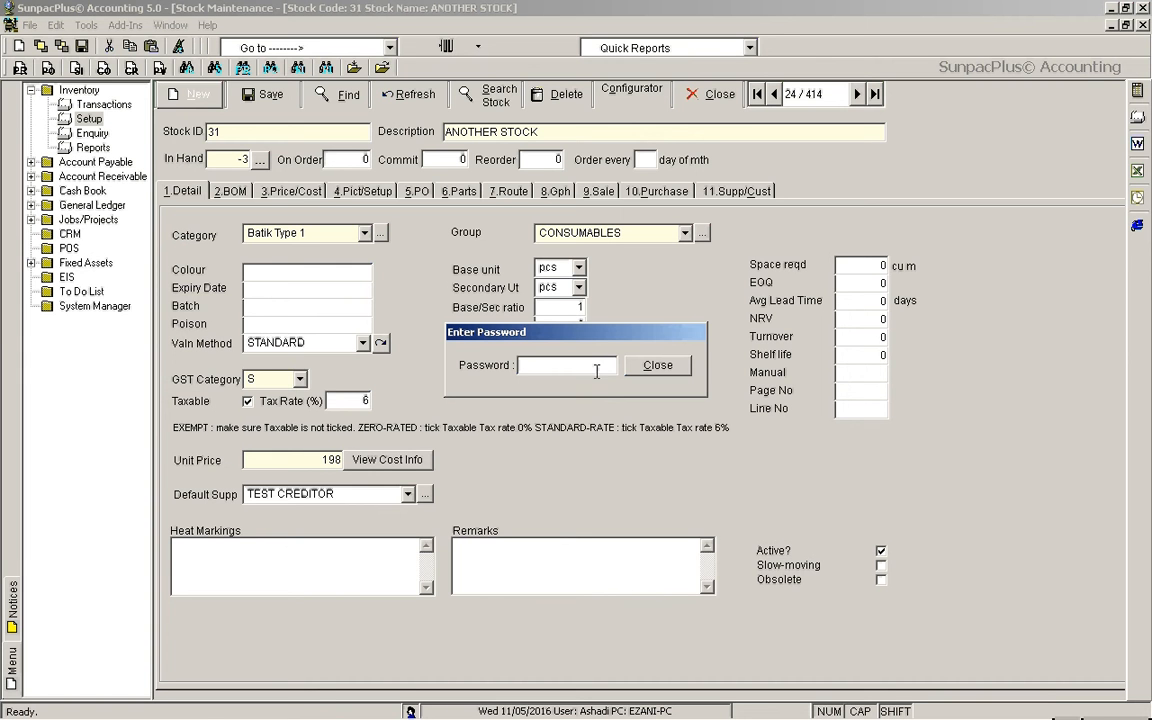
text(*******)
key(Return)
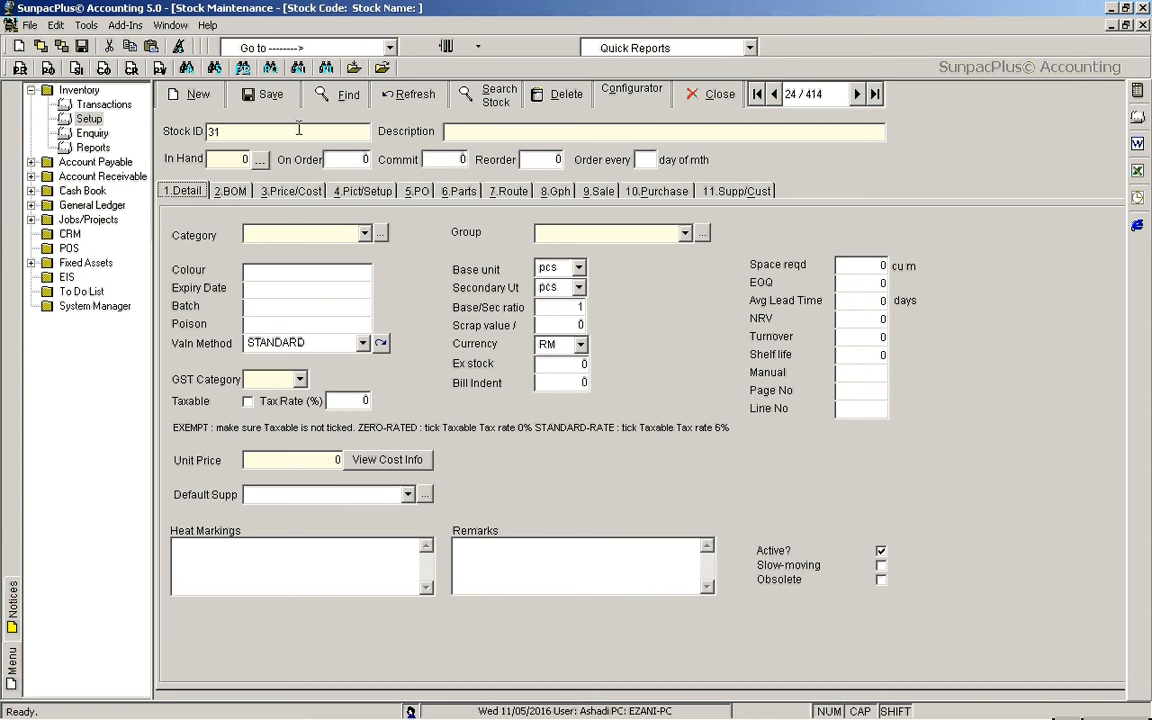
- Give the new stock record ID 9999, description EVALUATION STOCK and an in-hand quantity of 100
drag(298, 129, 168, 126)
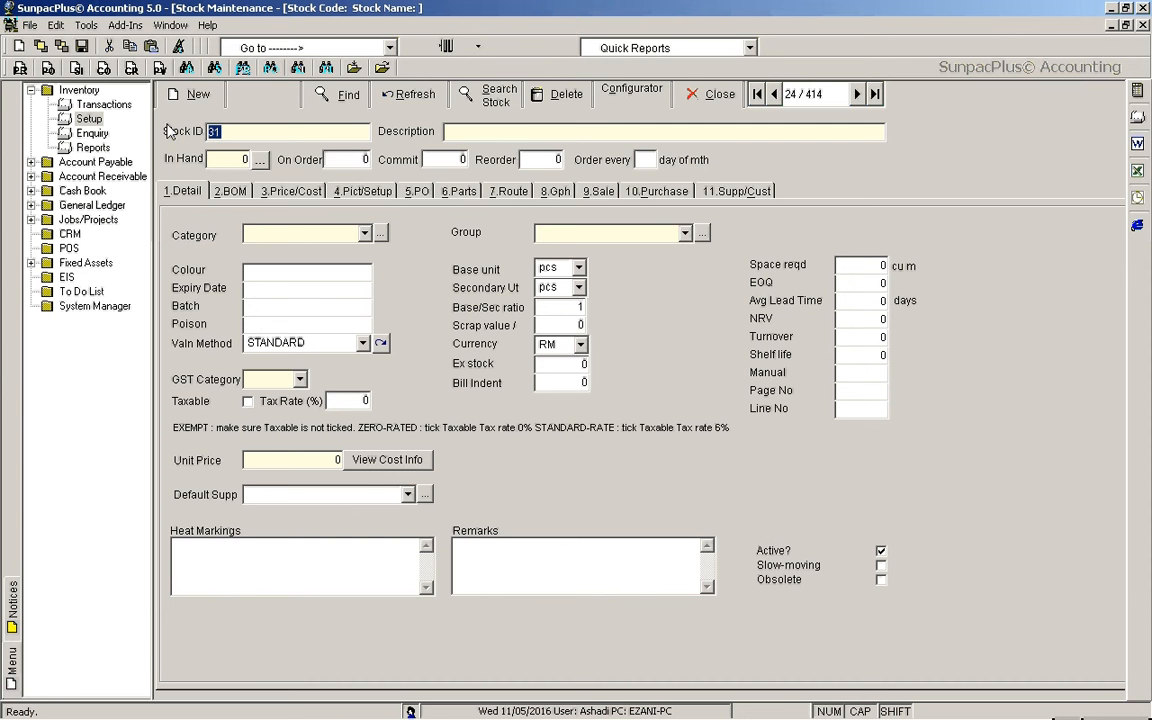
text(9999)
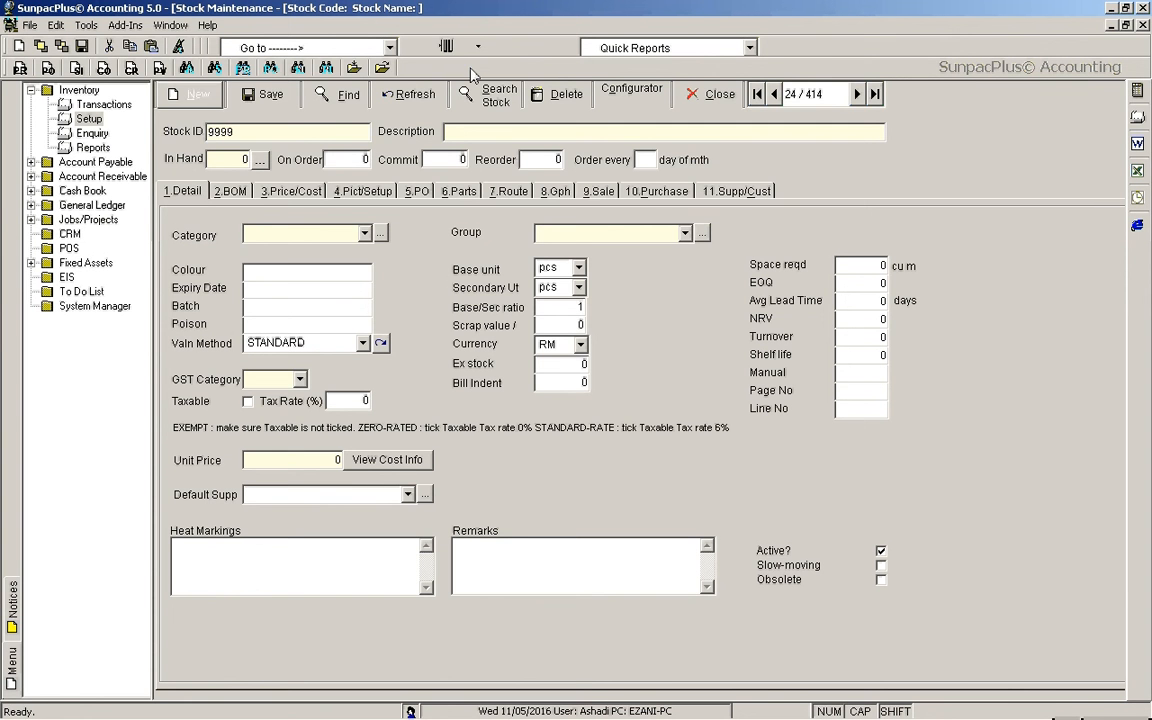
click(508, 125)
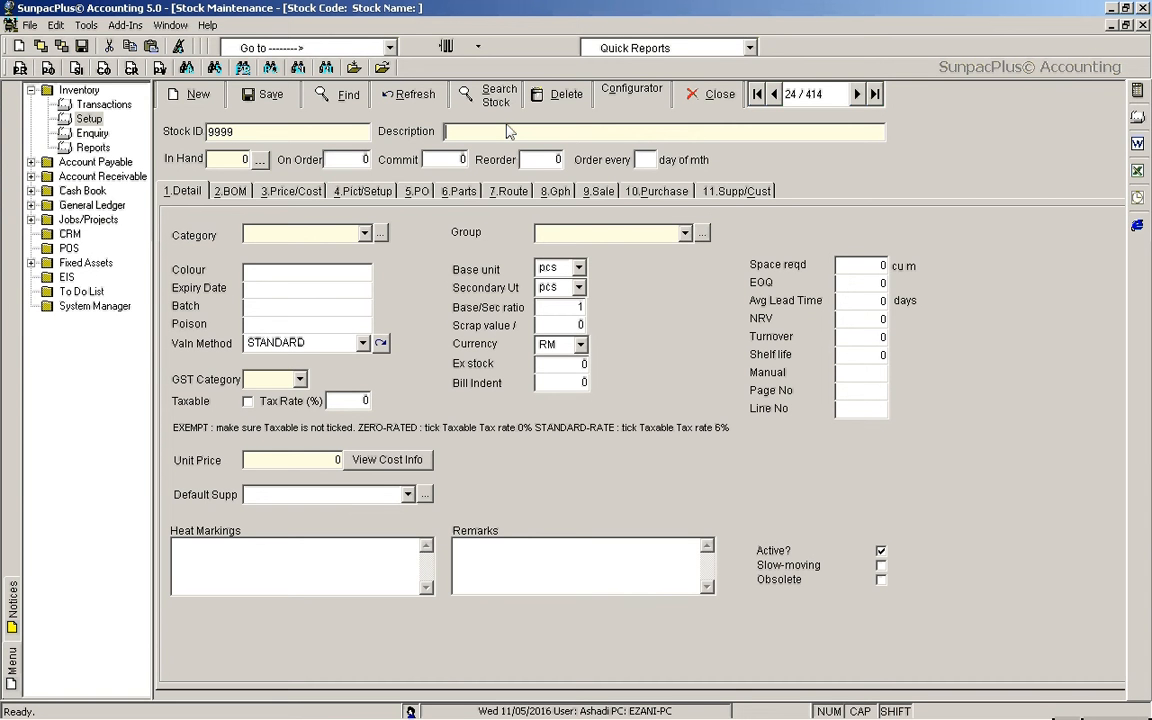
text(EVALUATION STOCK)
key(Tab)
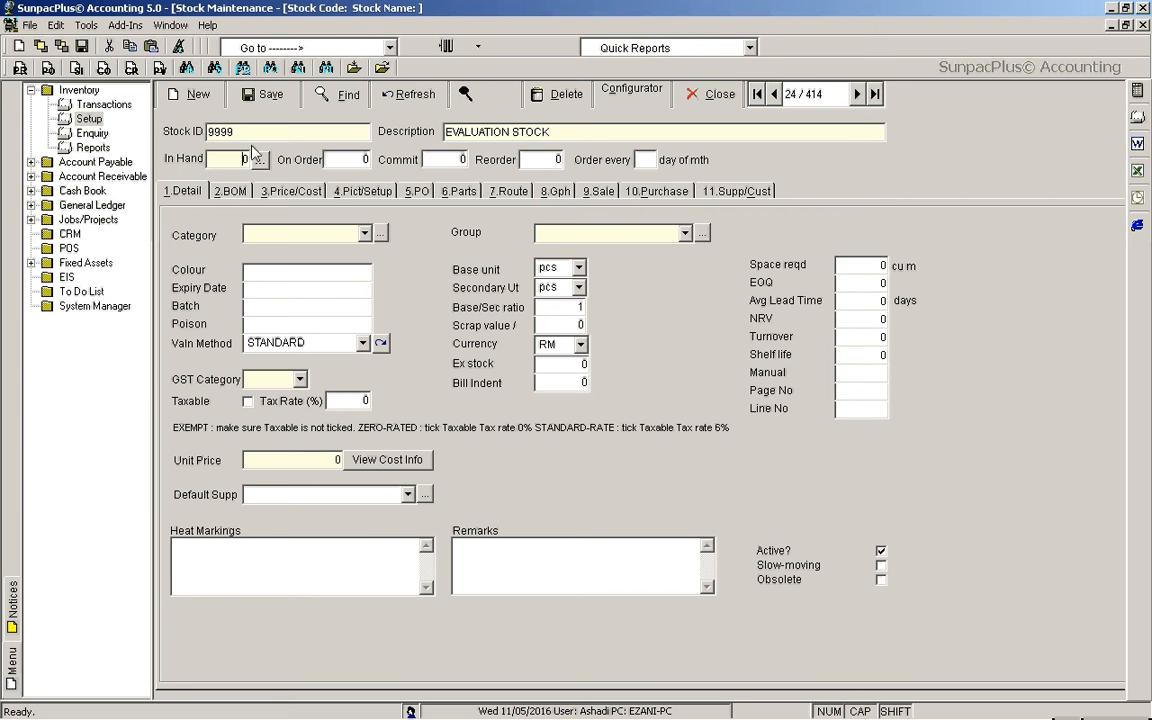
text(100)
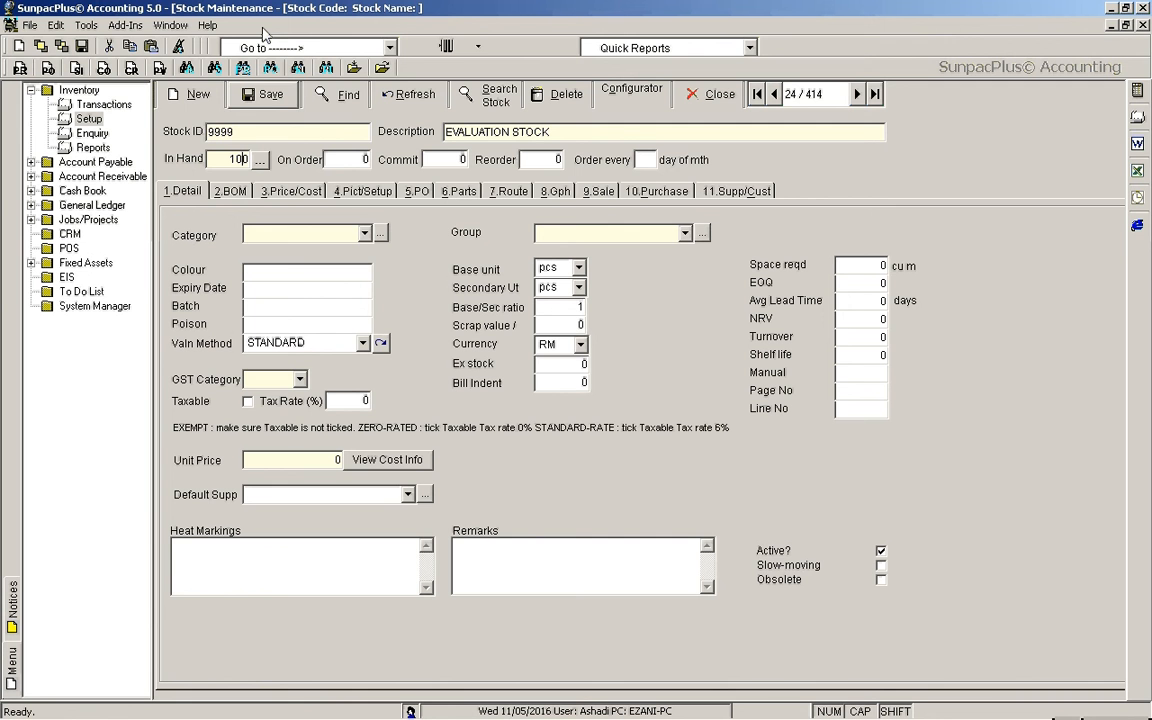
- Assign category Batik Type 1, check the stock categories list, and set the group to FINISHED GOOD
click(365, 234)
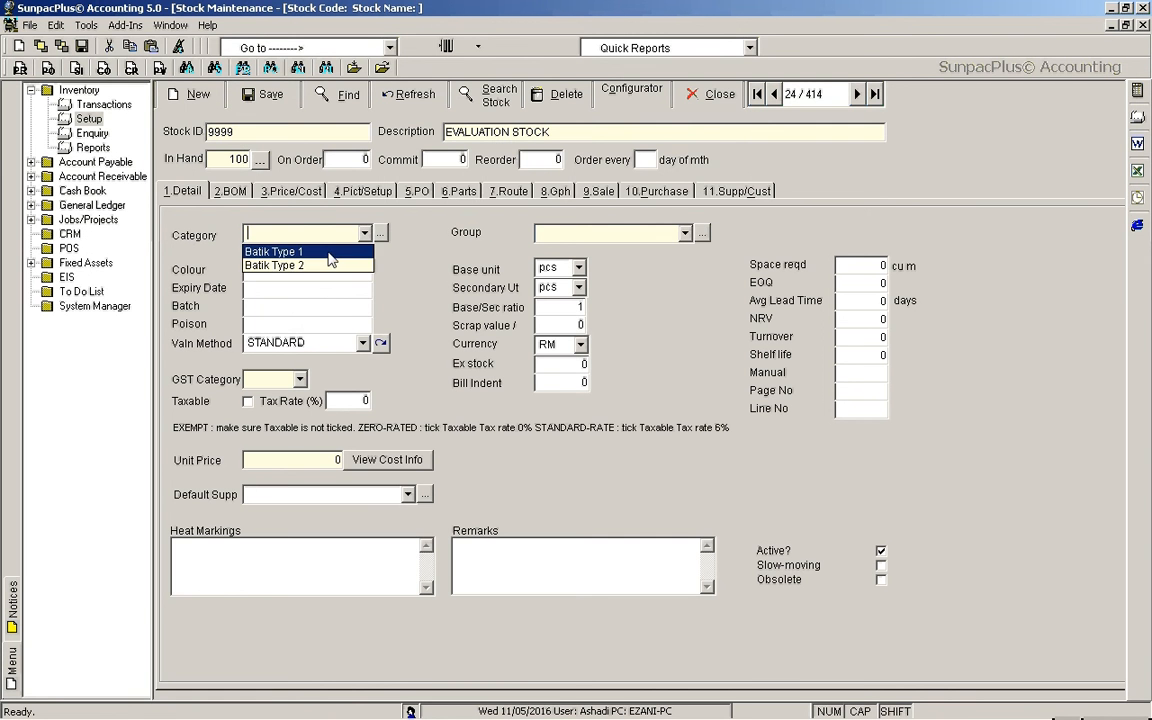
click(331, 252)
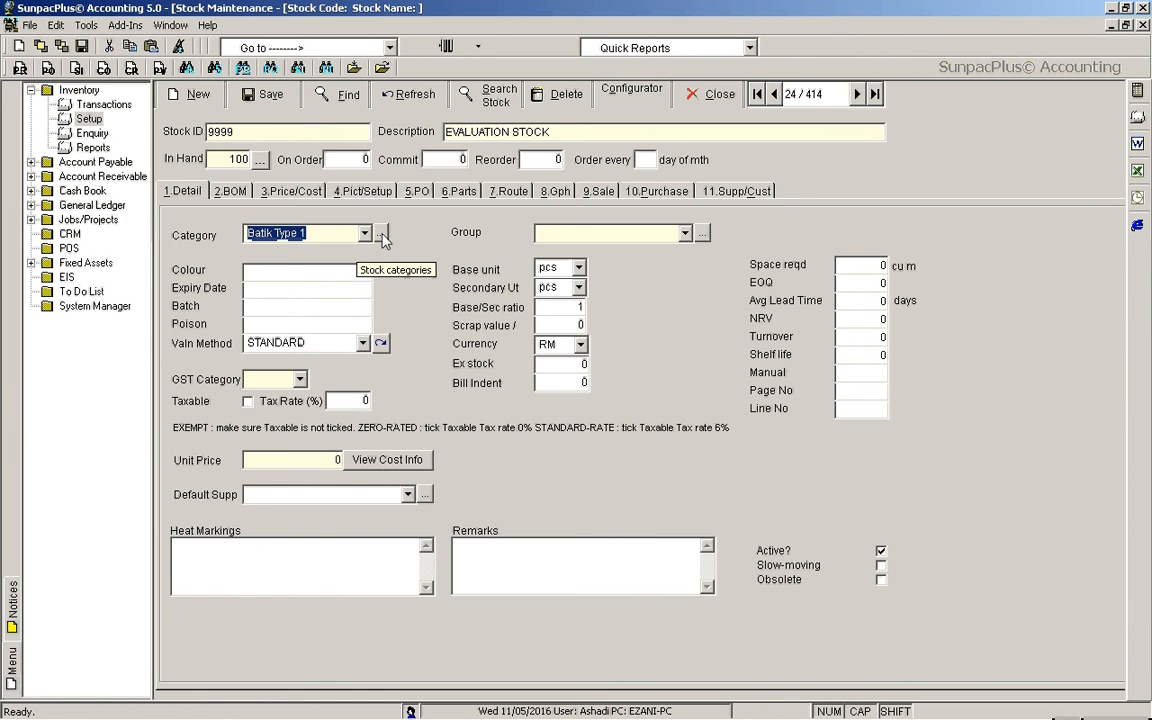
click(381, 236)
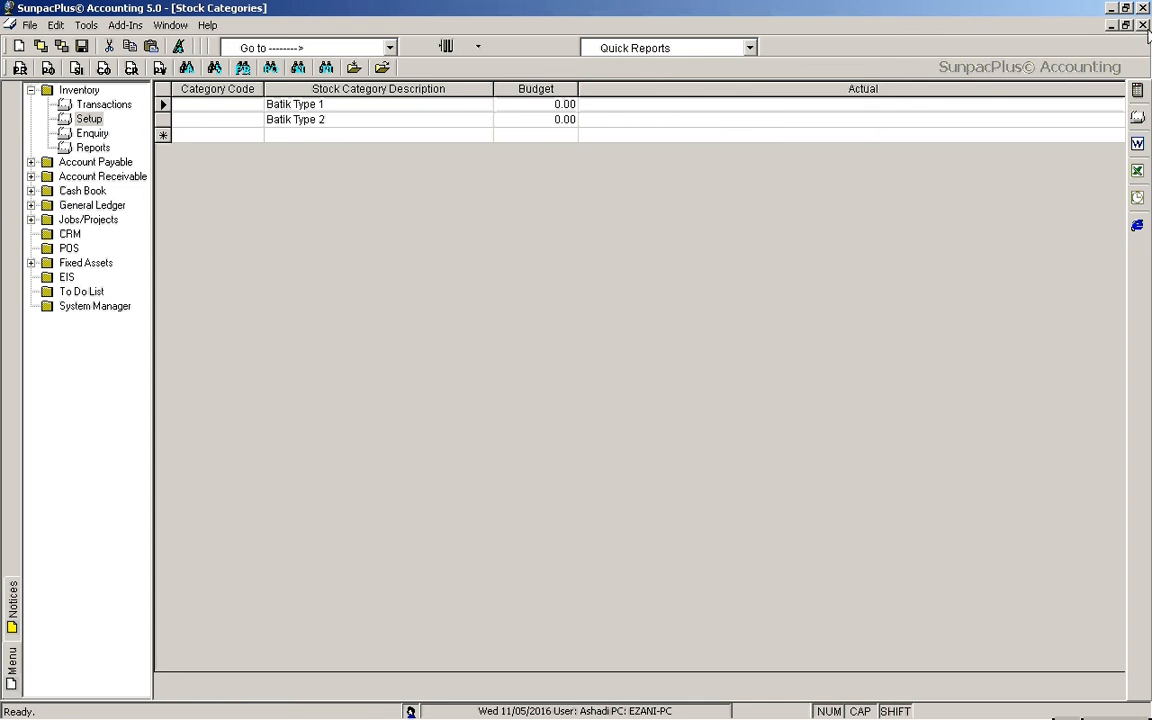
click(1144, 26)
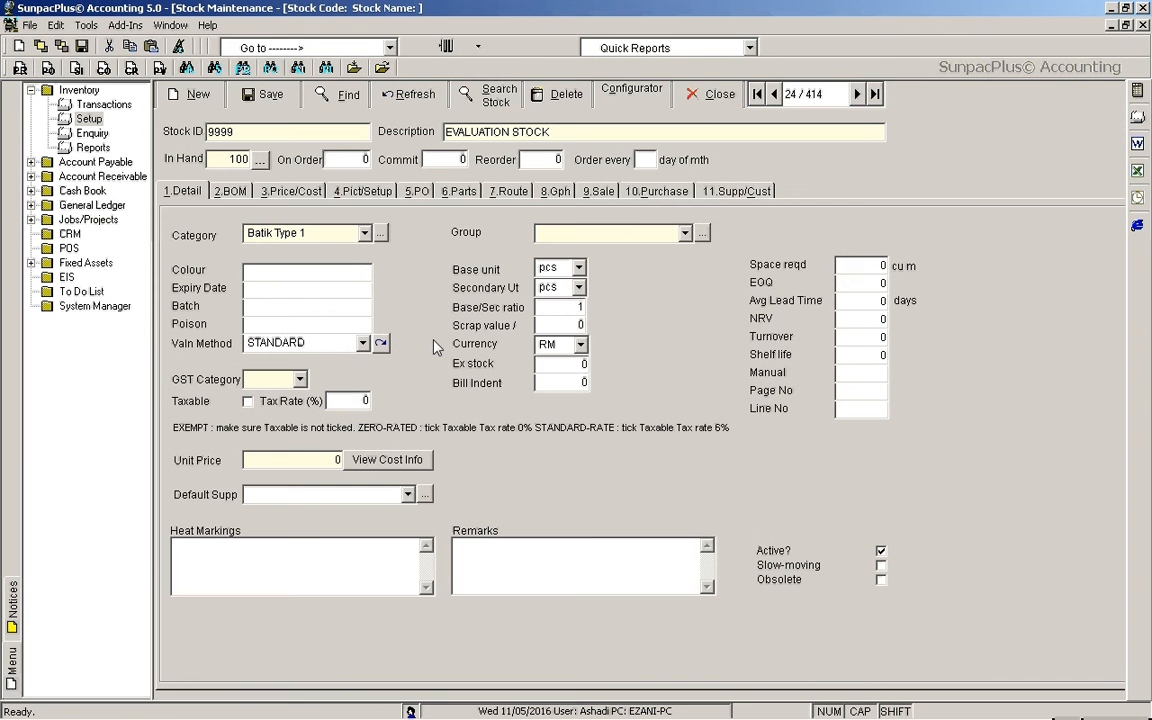
click(684, 234)
click(643, 266)
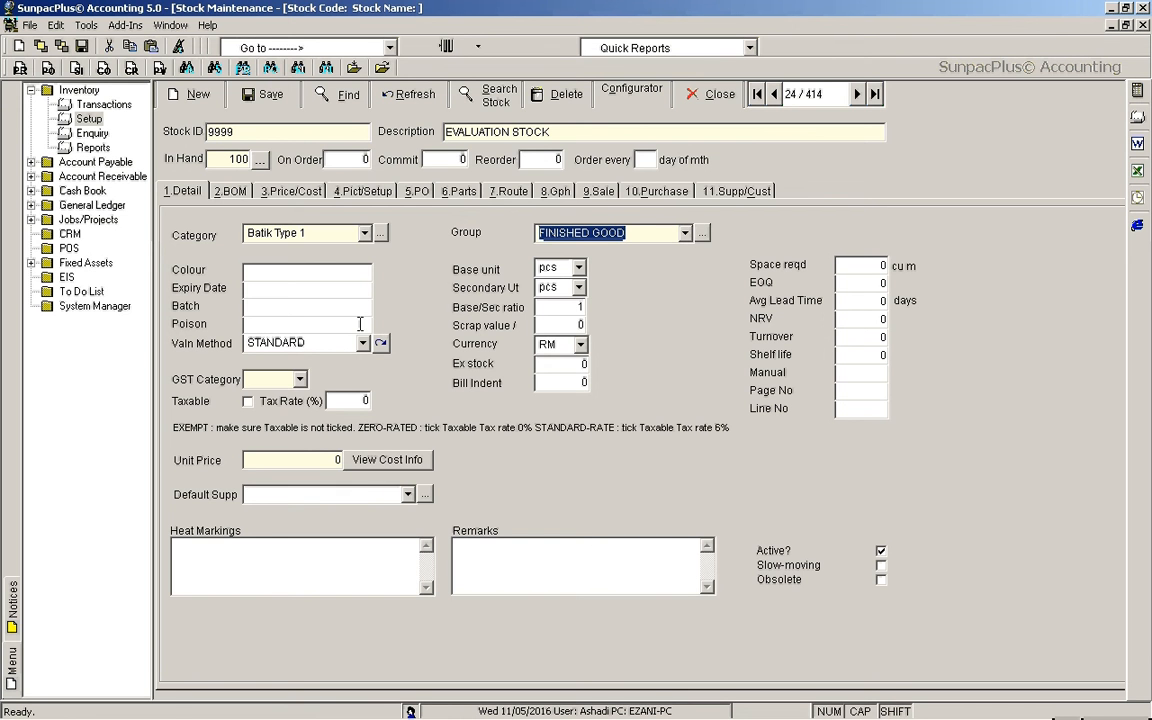
- Set the new stock's colour to RED and its GST category to S, and mark it as taxable
click(341, 272)
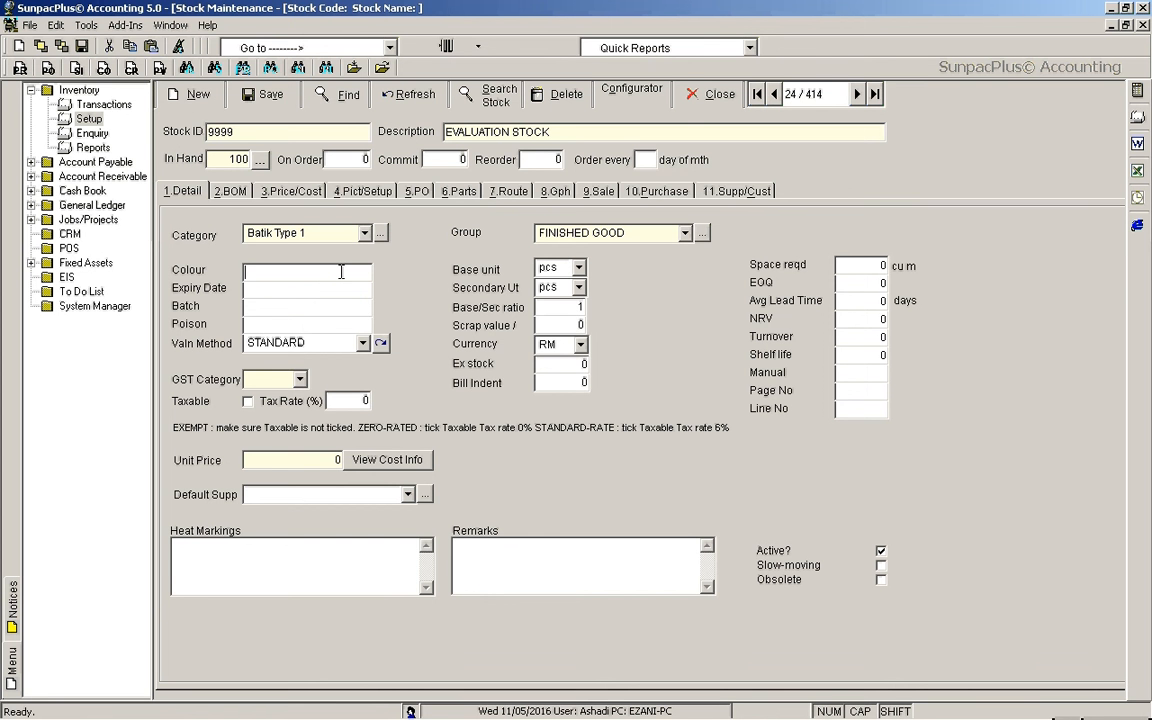
text(RED)
click(299, 380)
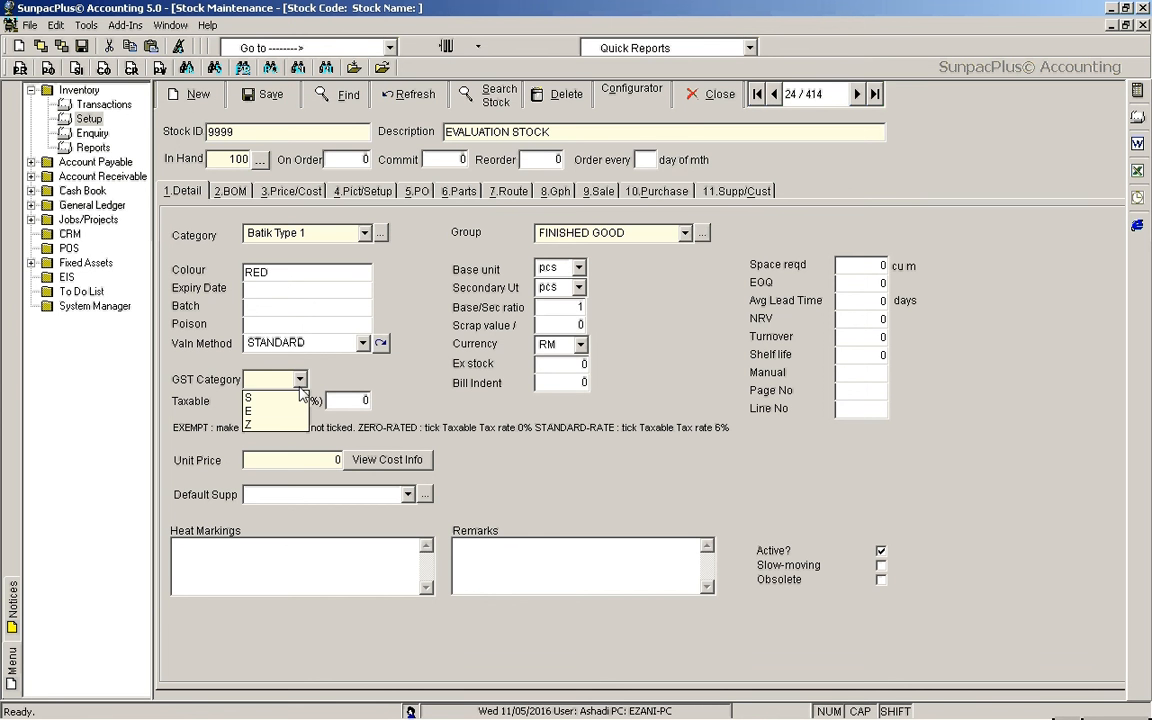
click(283, 399)
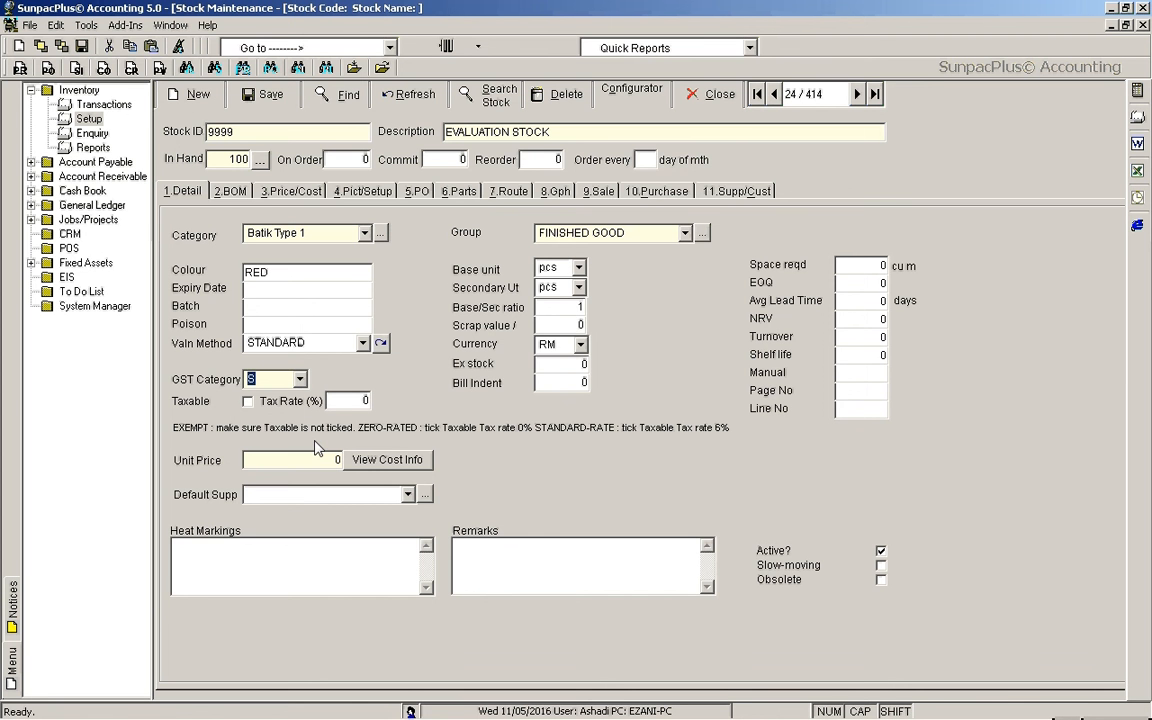
key(Tab)
key(space)
- Complete the tax and price details of the EVALUATION STOCK record and save it
click(370, 399)
text(100)
text(.)
click(262, 94)
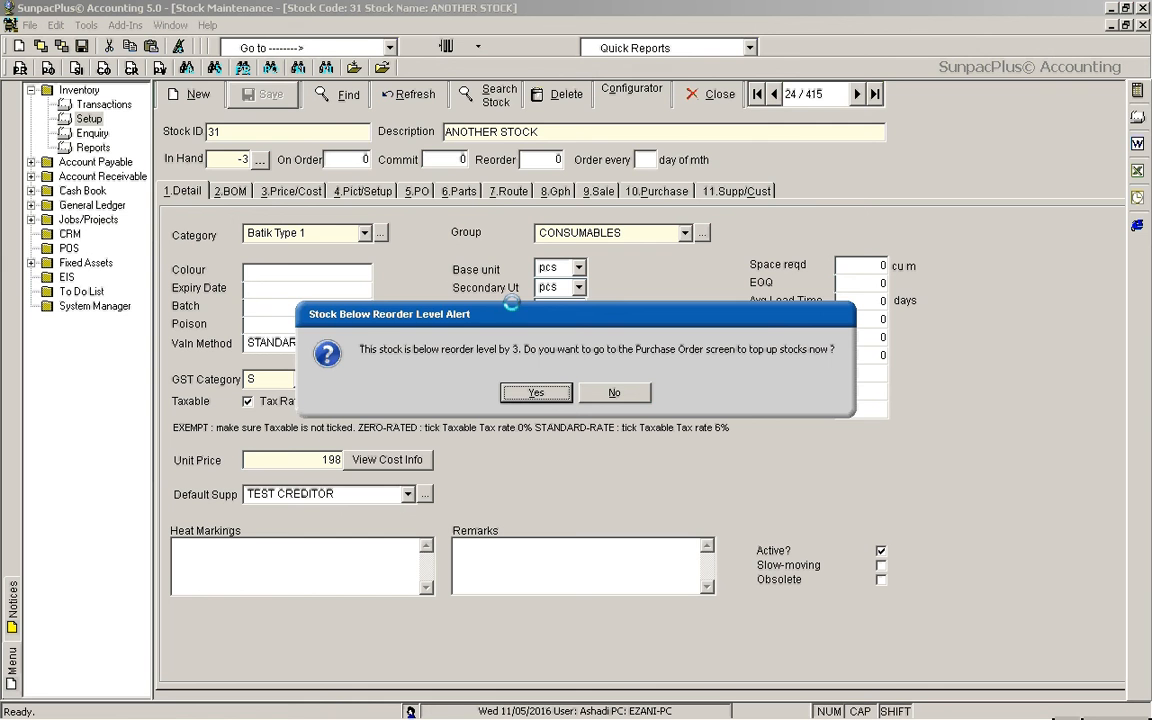
- Complete the save of EVALUATION STOCK, decline creating a storage location for it, and close the stock record
click(537, 393)
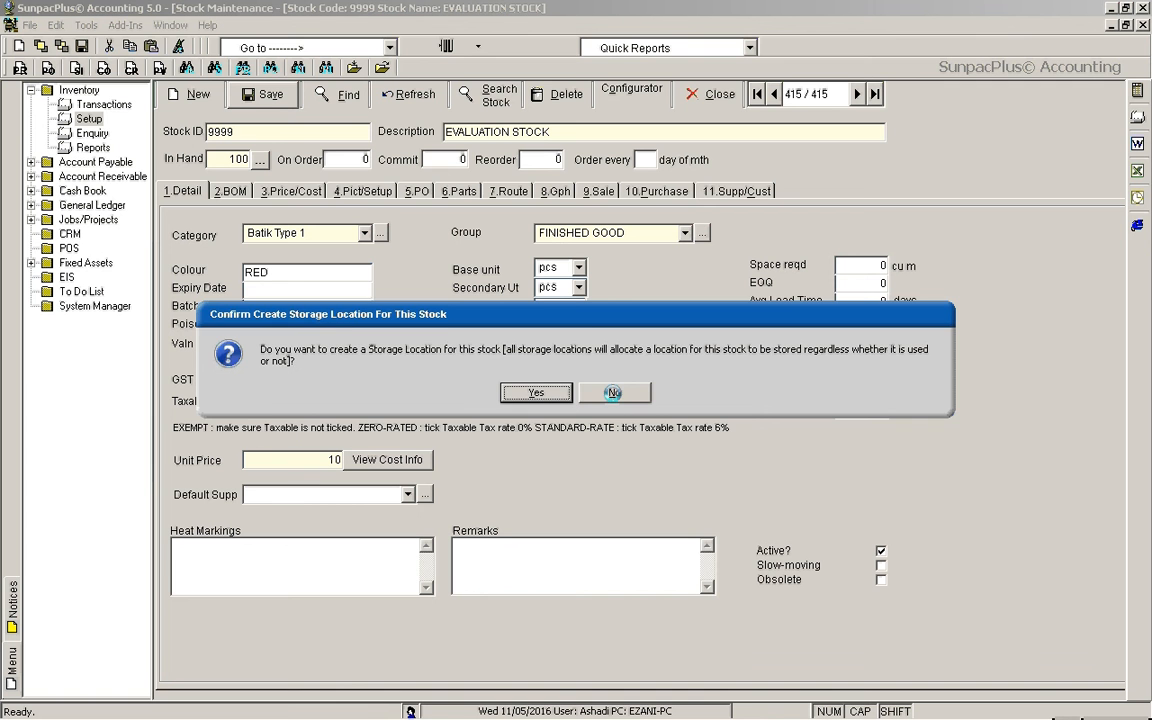
click(614, 392)
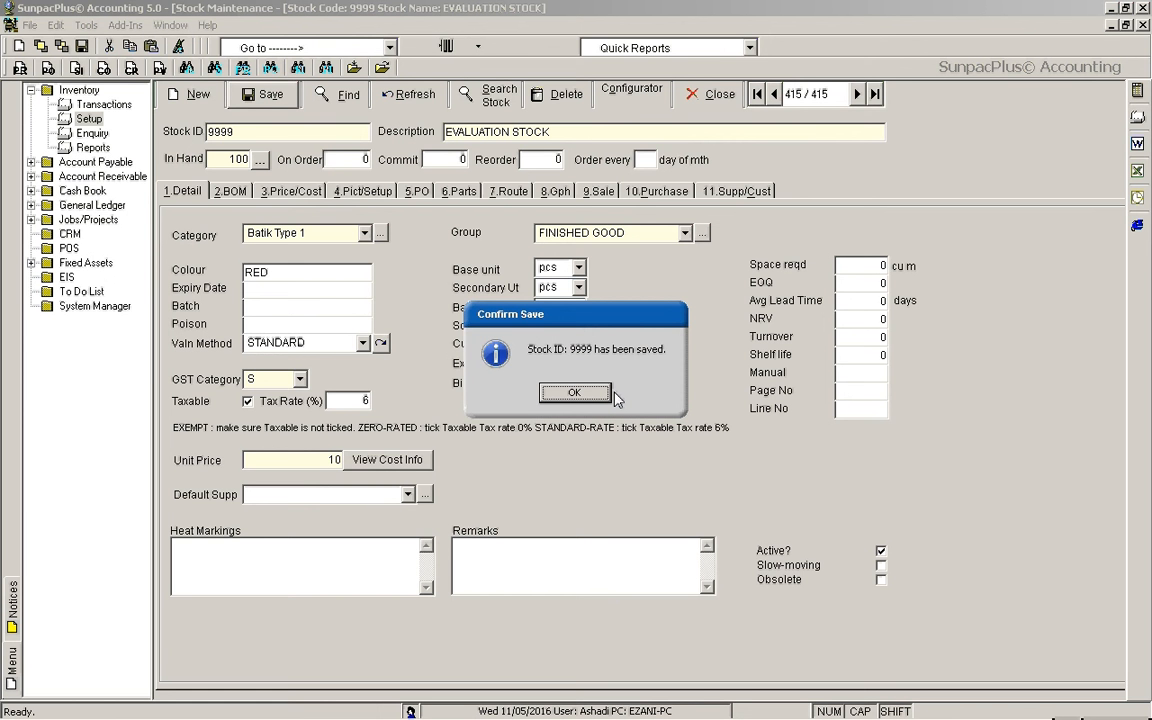
click(582, 393)
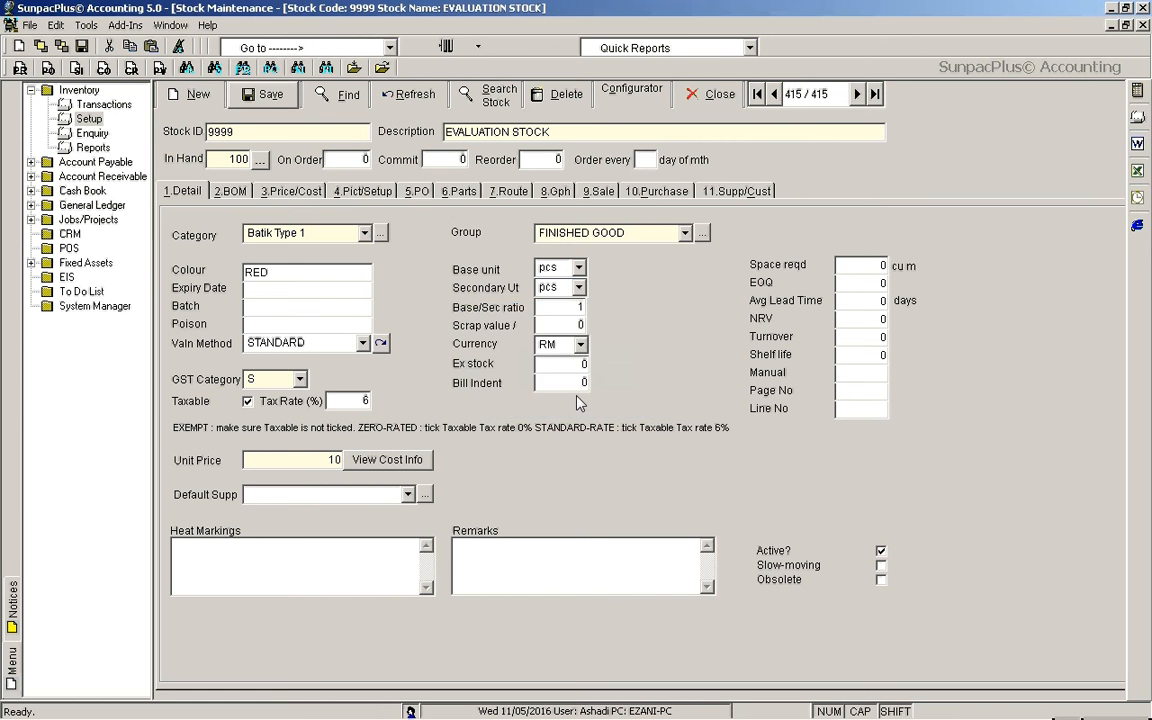
click(705, 93)
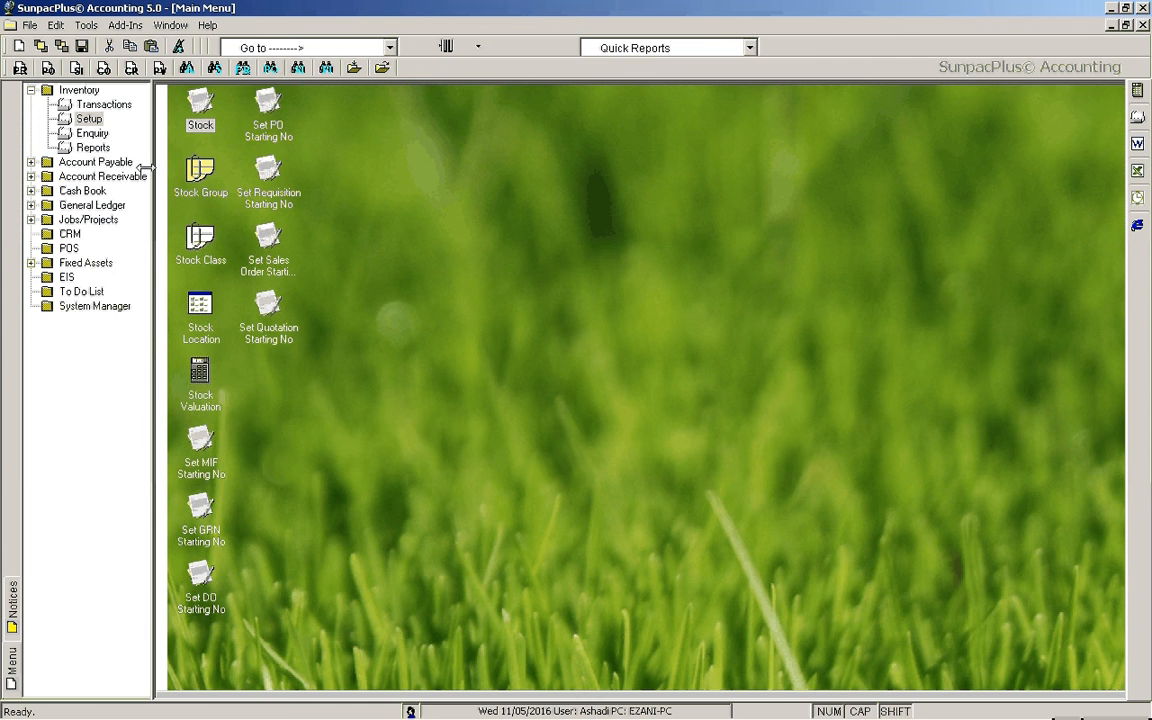
- Open Purchase Requisition under the Inventory transactions and view the details of the existing TEST STOCK requisition
click(100, 105)
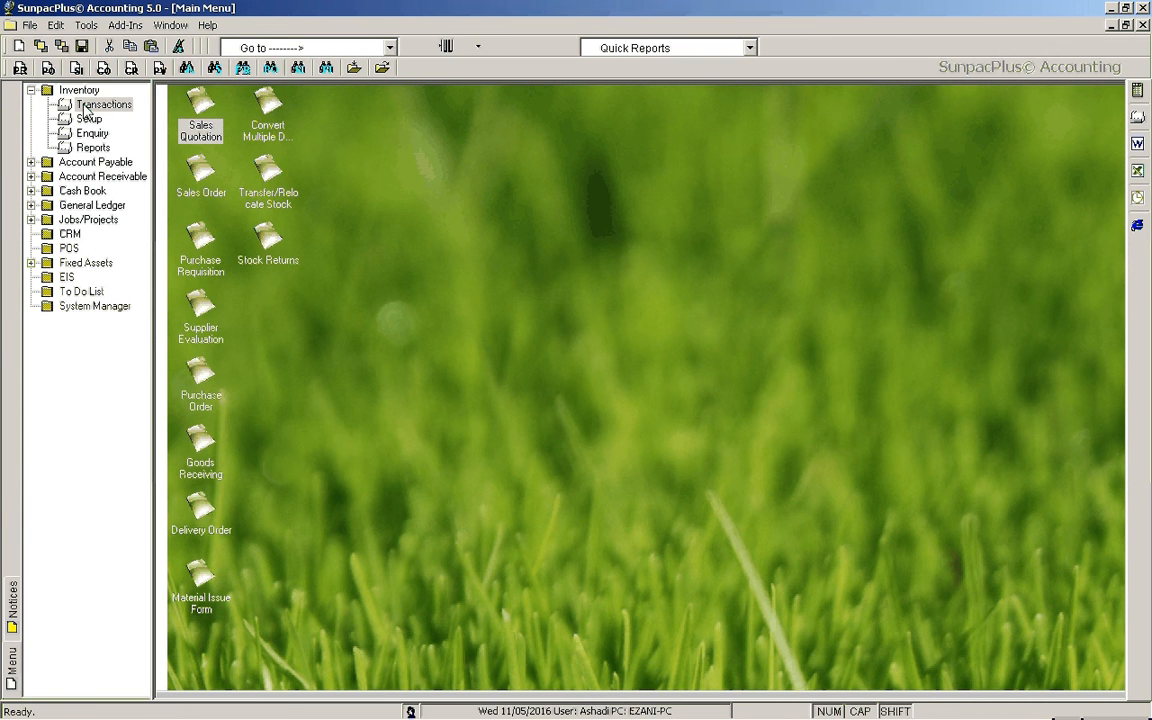
double_click(201, 245)
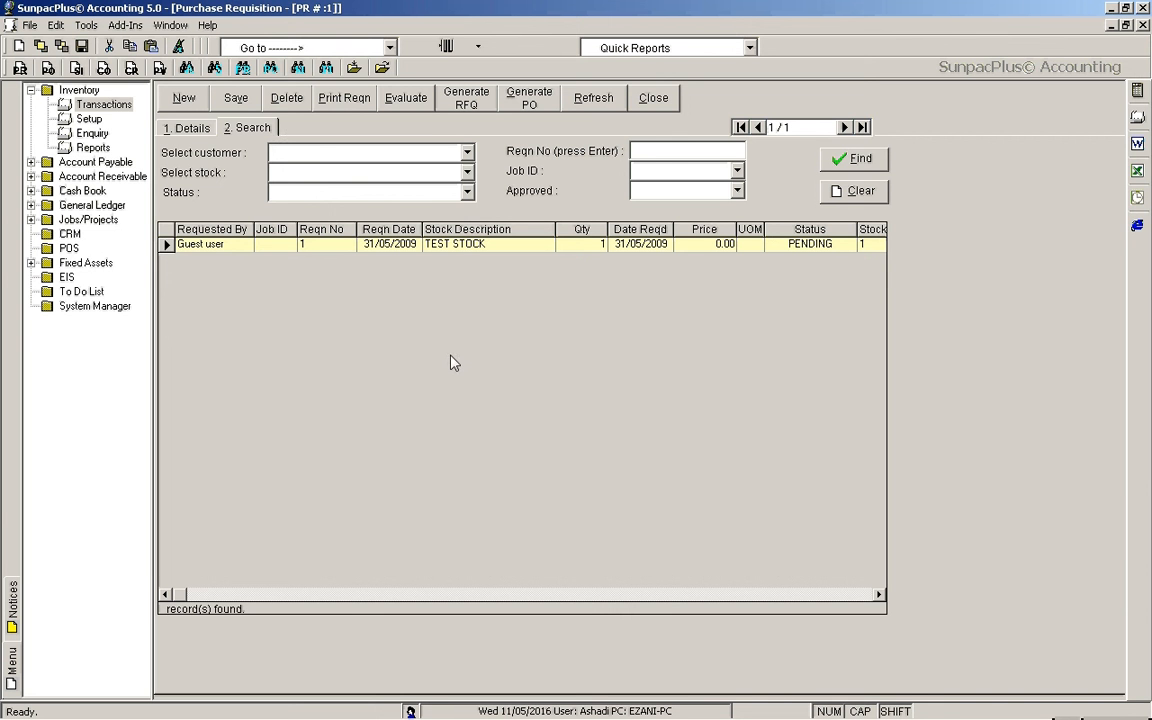
click(458, 245)
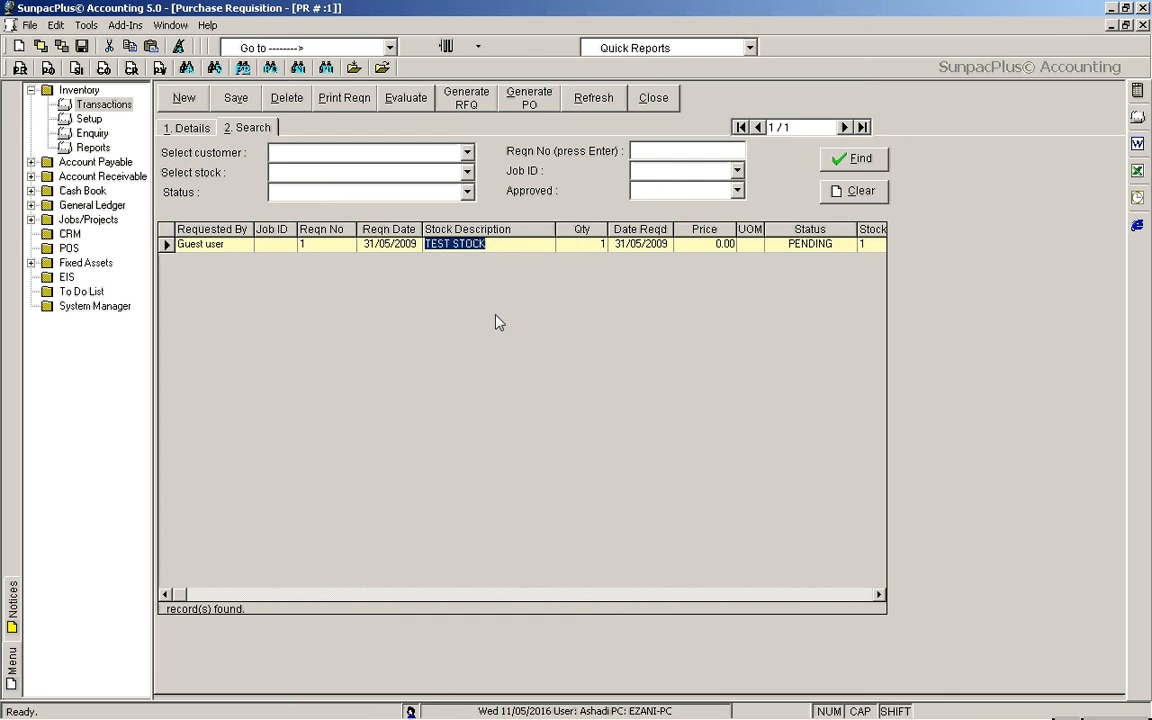
click(496, 247)
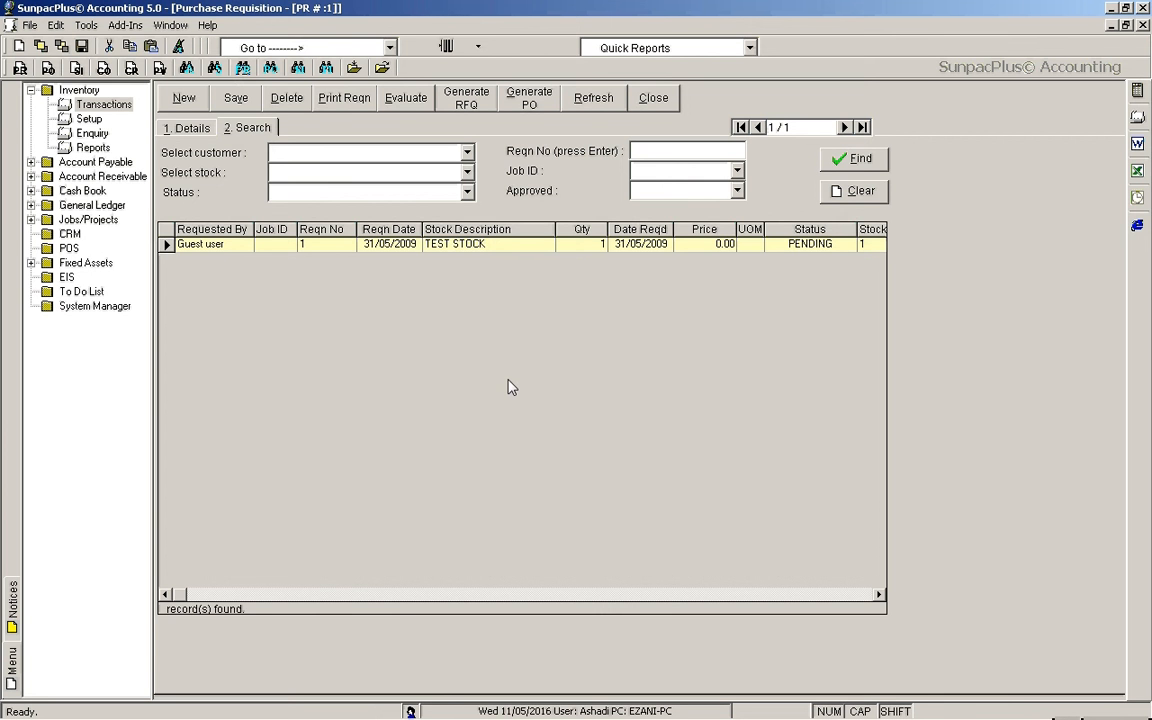
double_click(488, 245)
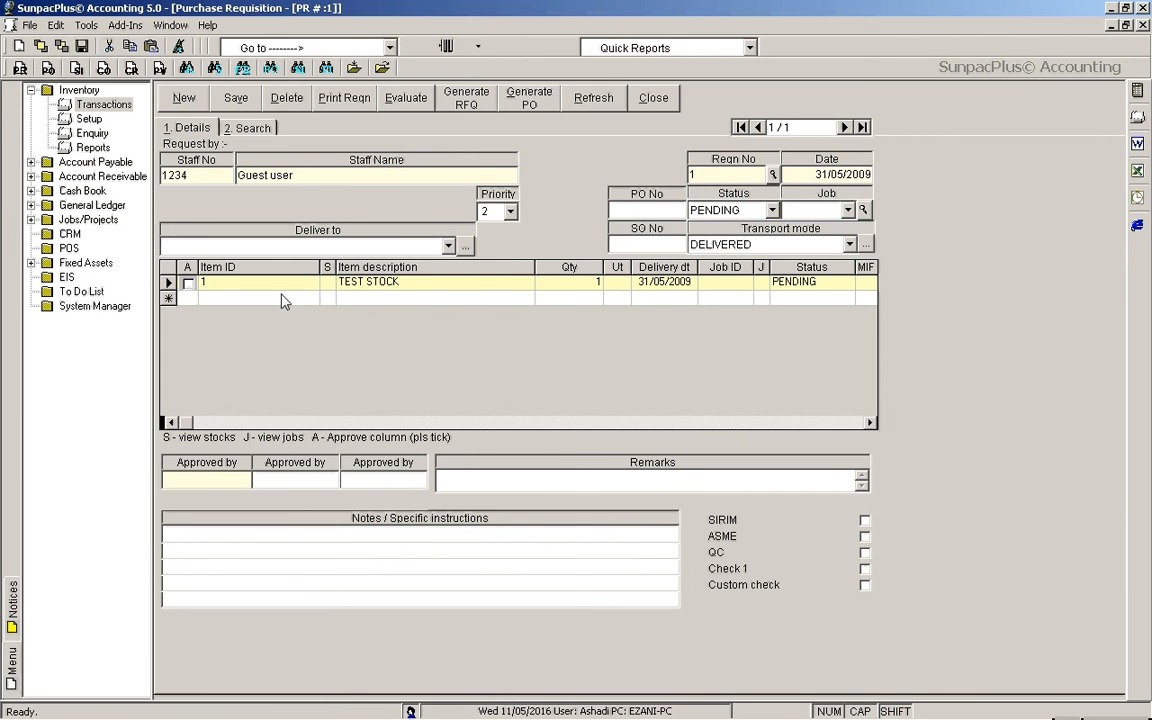
click(409, 287)
- Start a new purchase requisition and open the stock search for its first item line
click(184, 99)
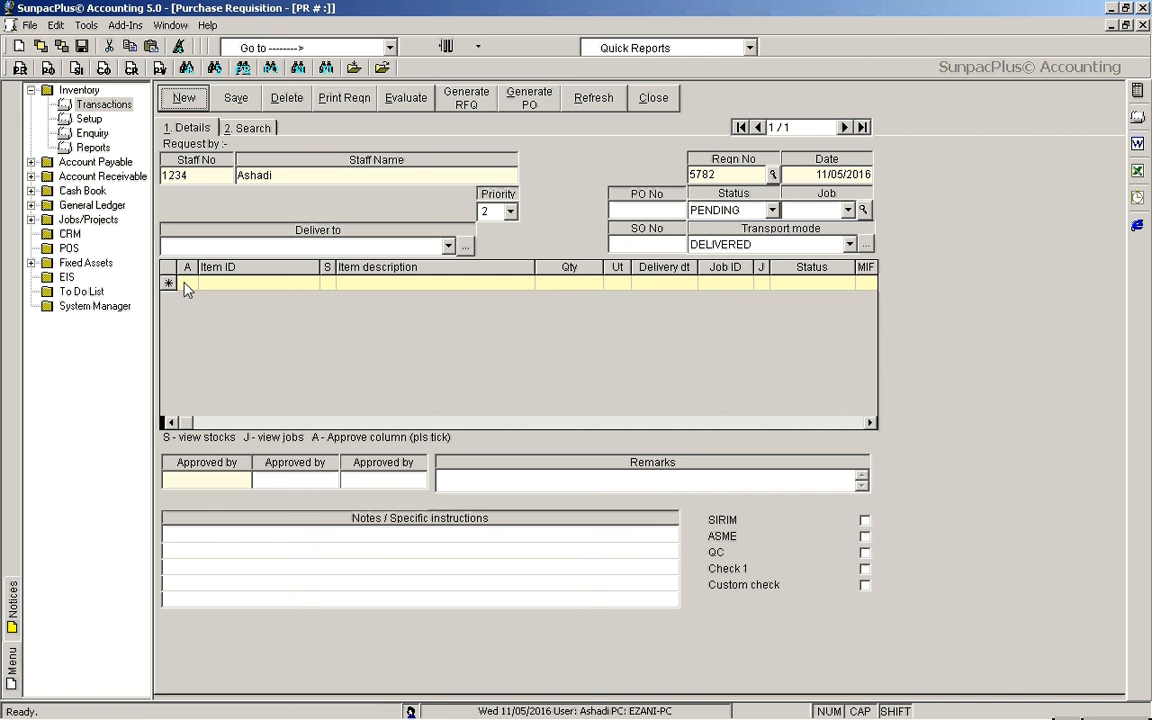
click(237, 284)
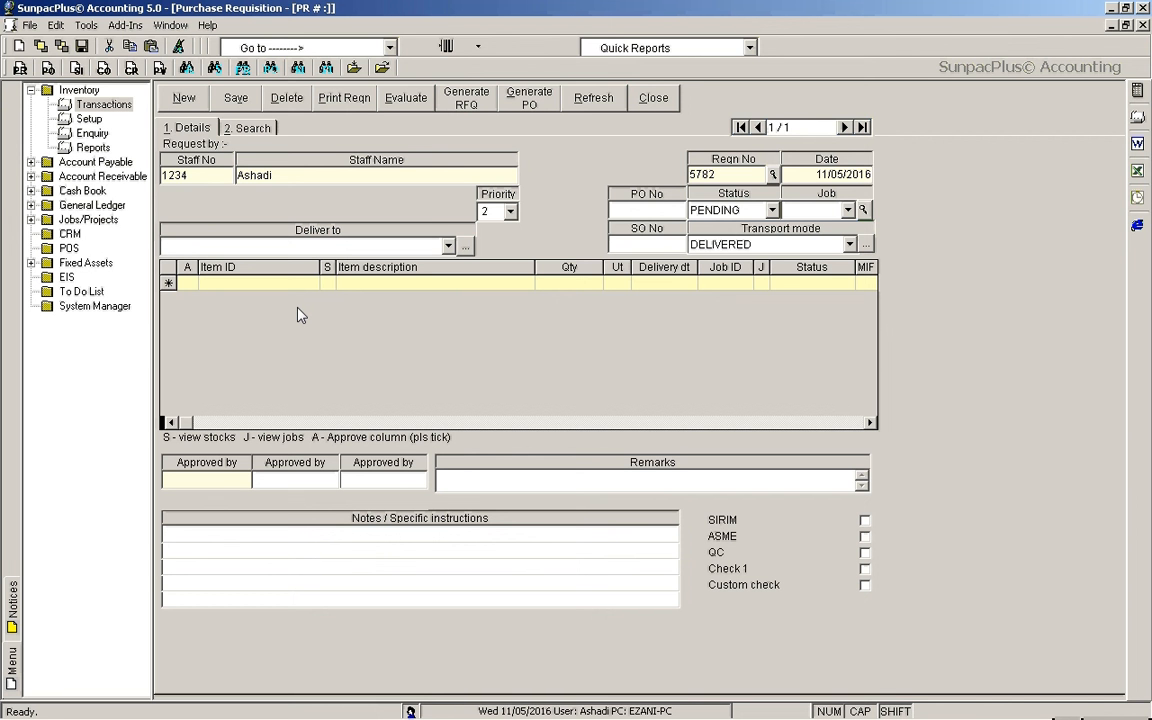
click(357, 284)
click(328, 283)
click(328, 284)
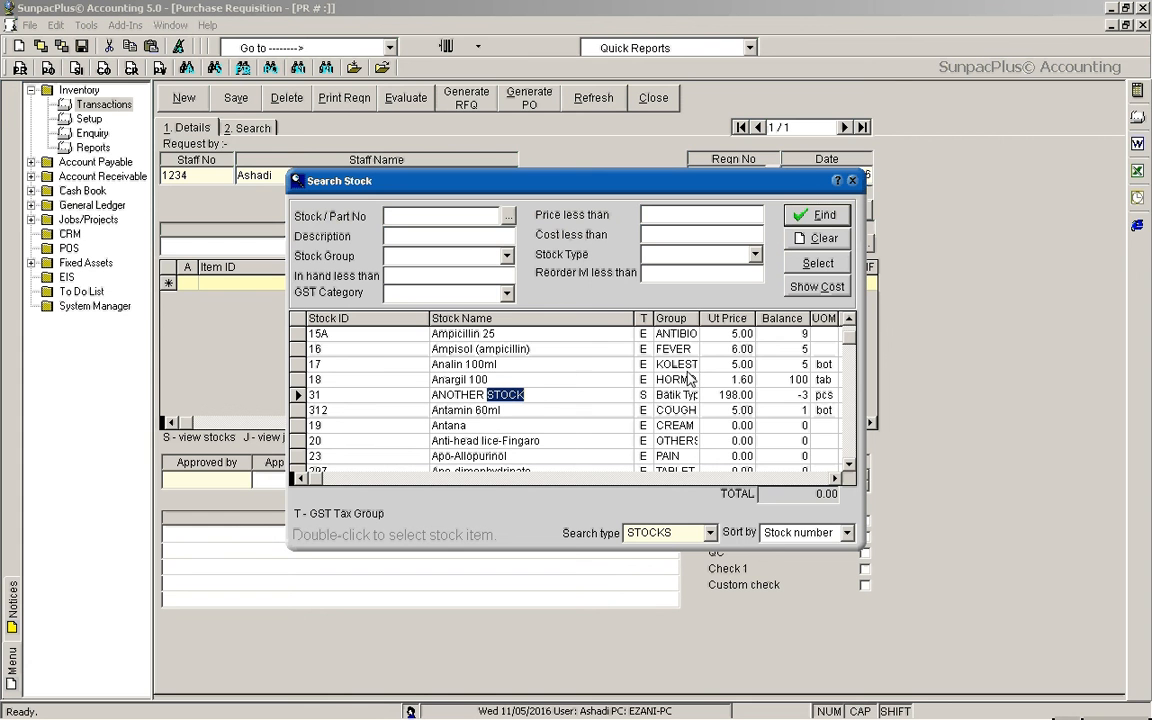
- Look through the stock list for an item to requisition
scroll(591, 364, down, 1)
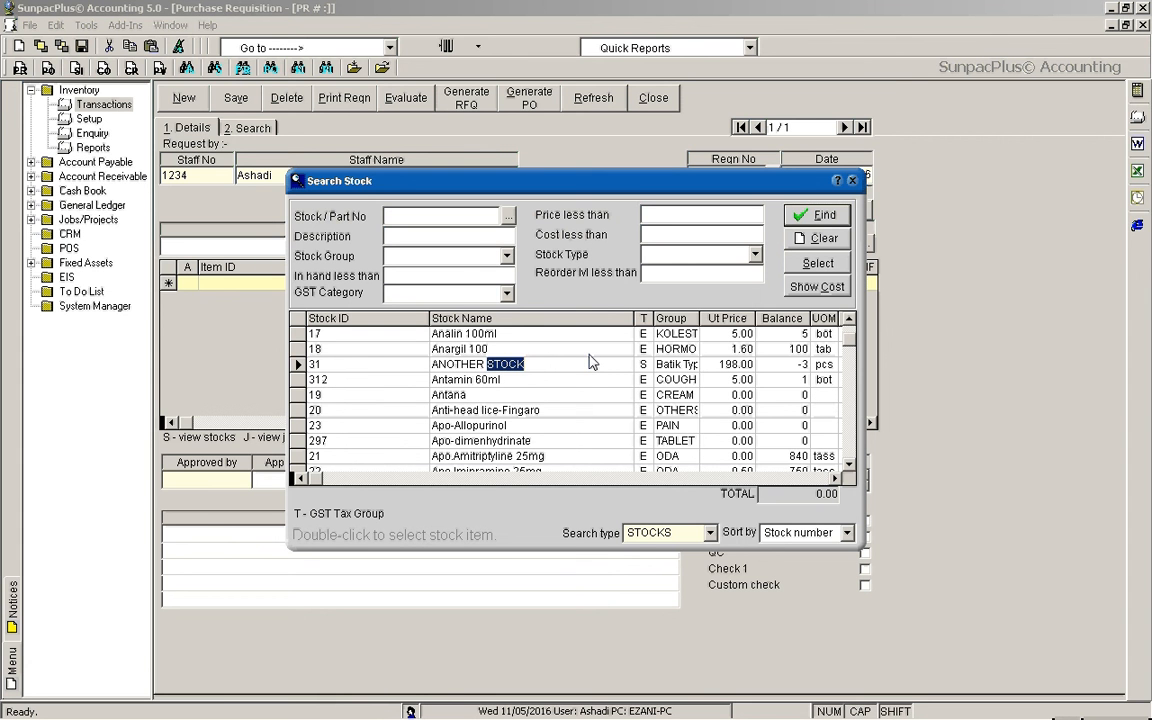
scroll(591, 364, down, 3)
scroll(588, 382, down, 3)
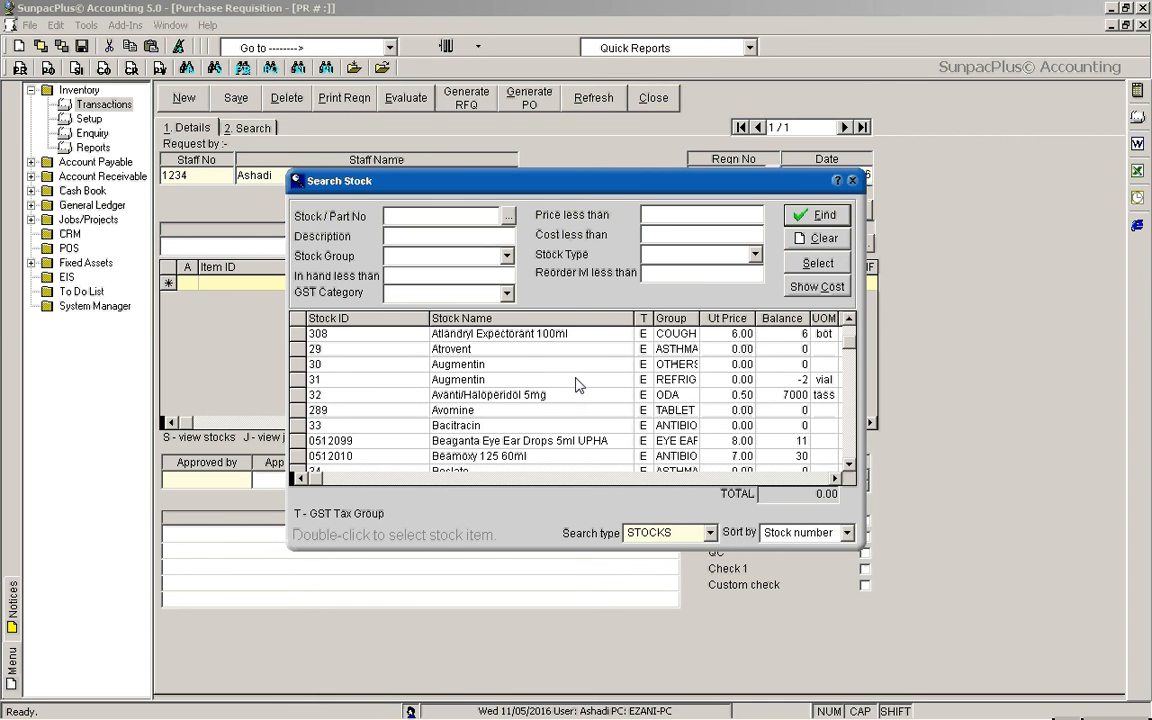
click(577, 381)
double_click(577, 382)
scroll(570, 403, down, 3)
scroll(563, 396, down, 1)
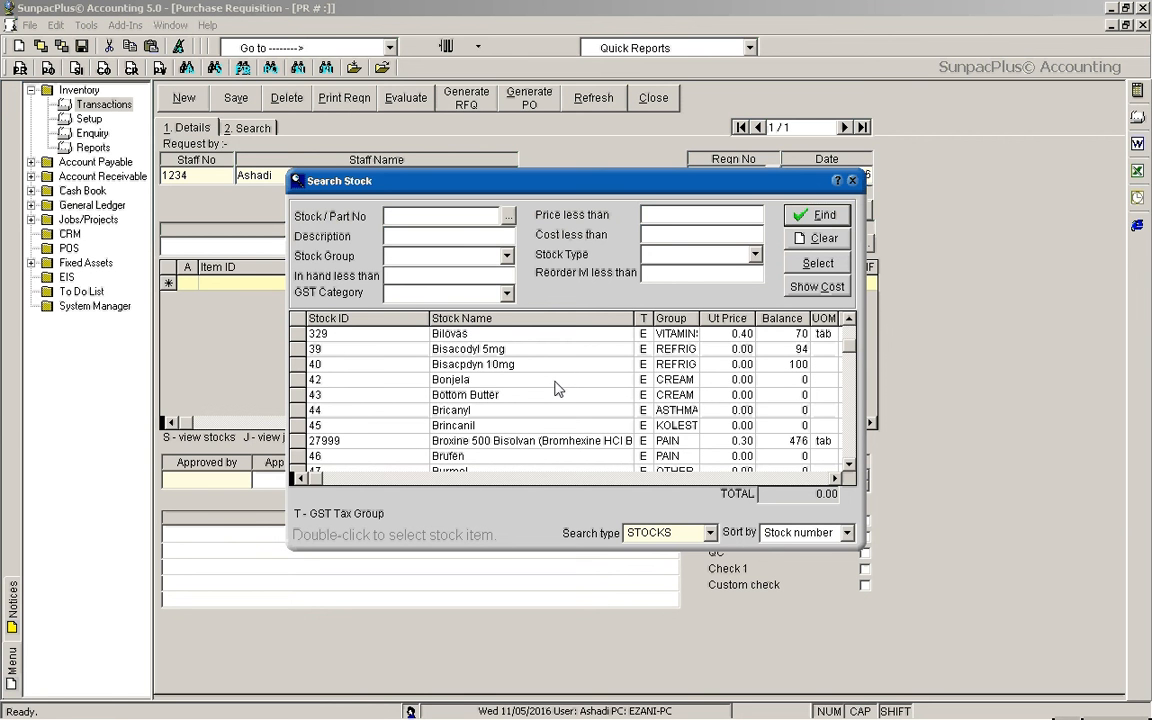
scroll(557, 389, down, 1)
- Search for stocks with the description bea, add Beamoxy 125 60ml to the requisition, and close its stock record
click(423, 234)
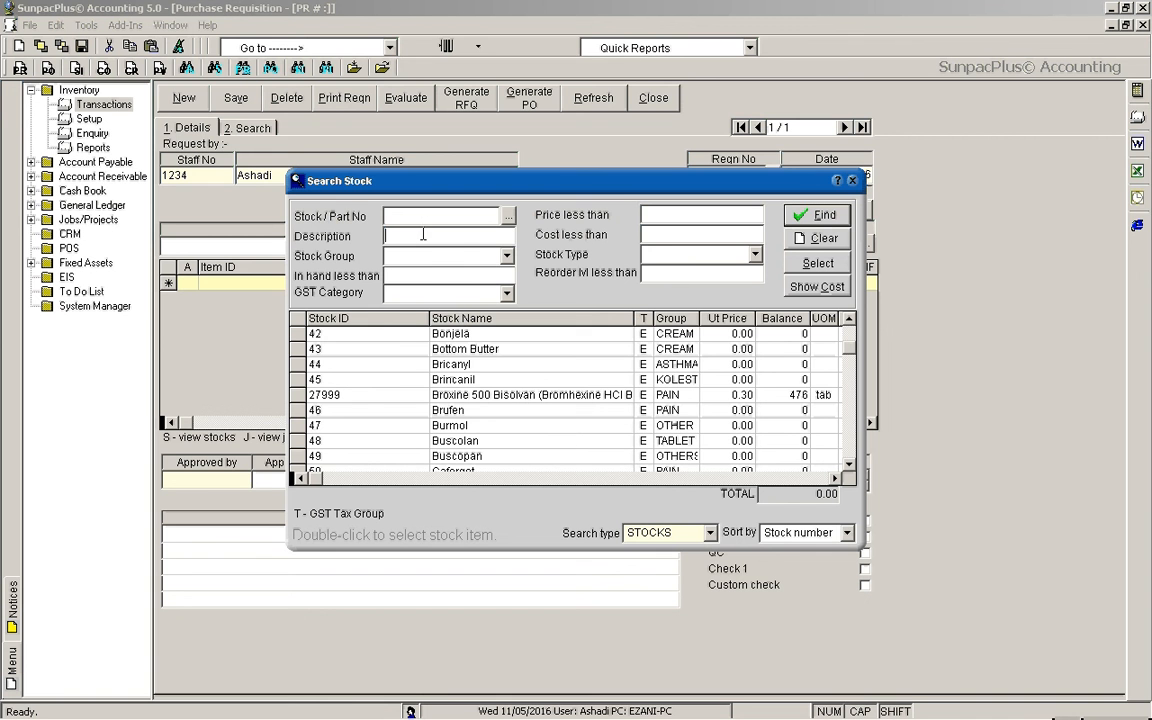
click(581, 381)
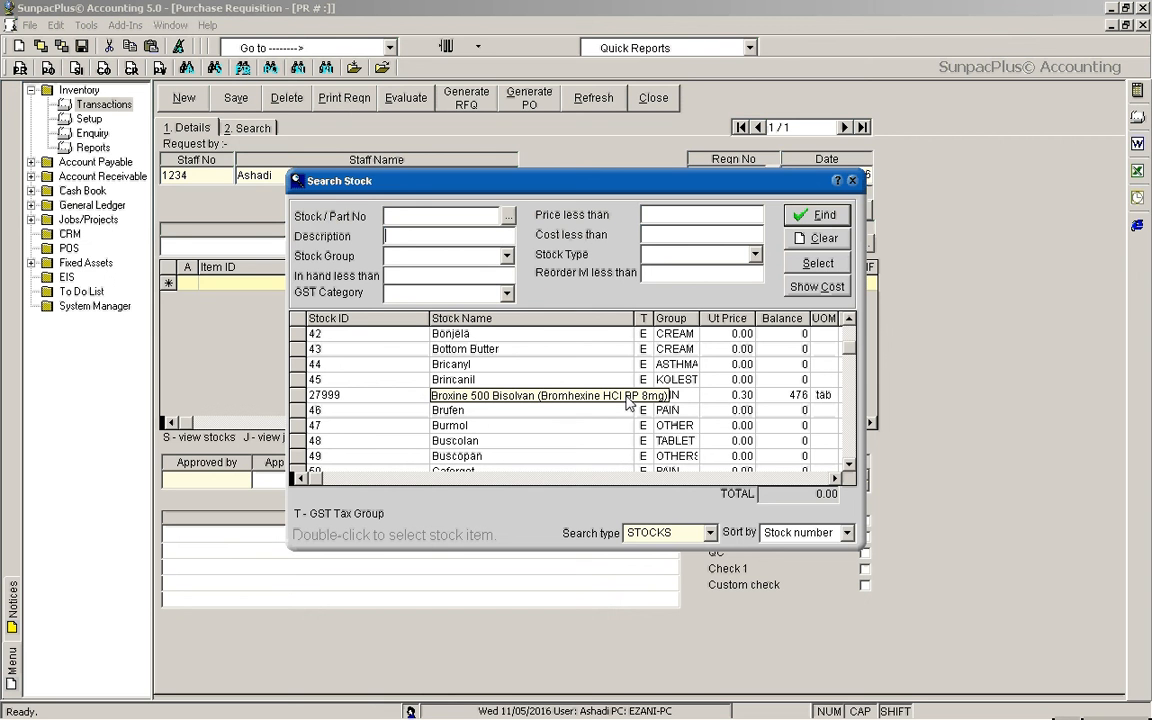
text(bea)
click(822, 218)
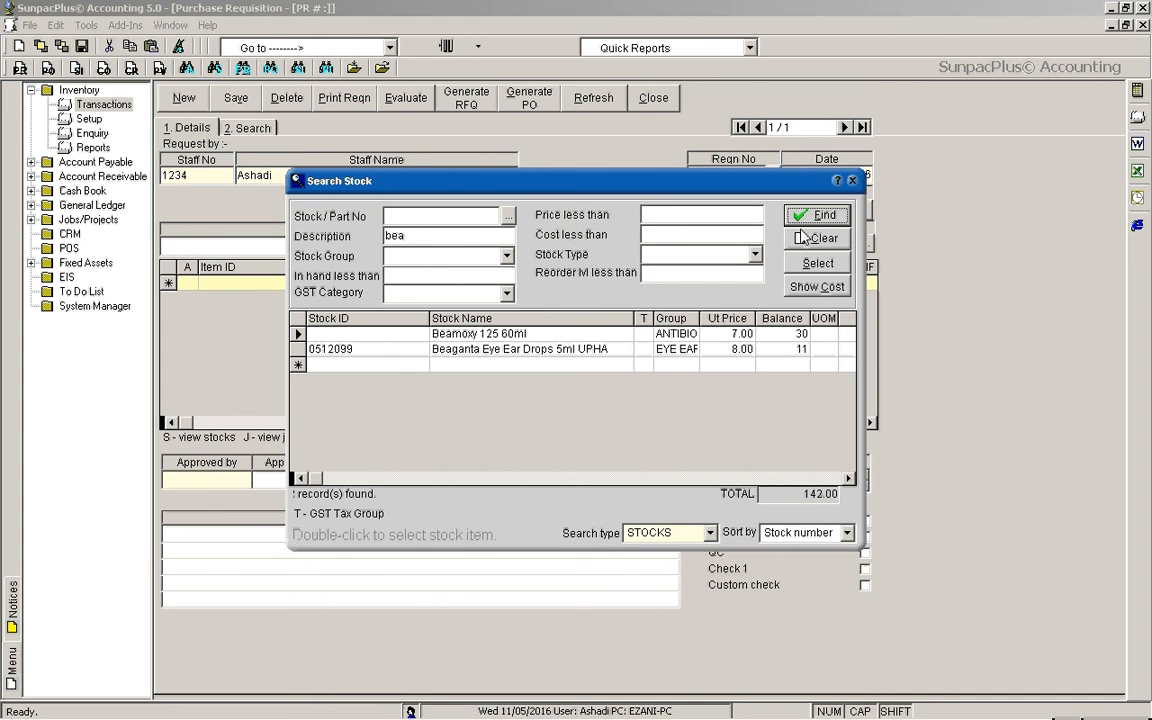
click(468, 340)
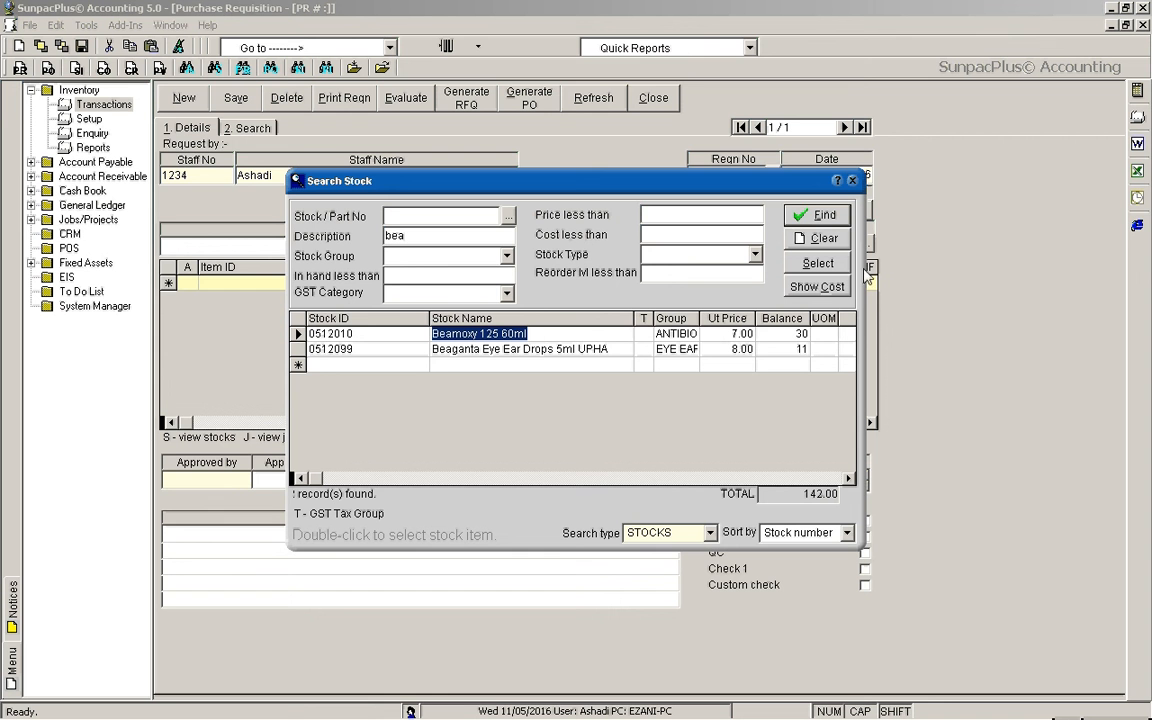
click(806, 268)
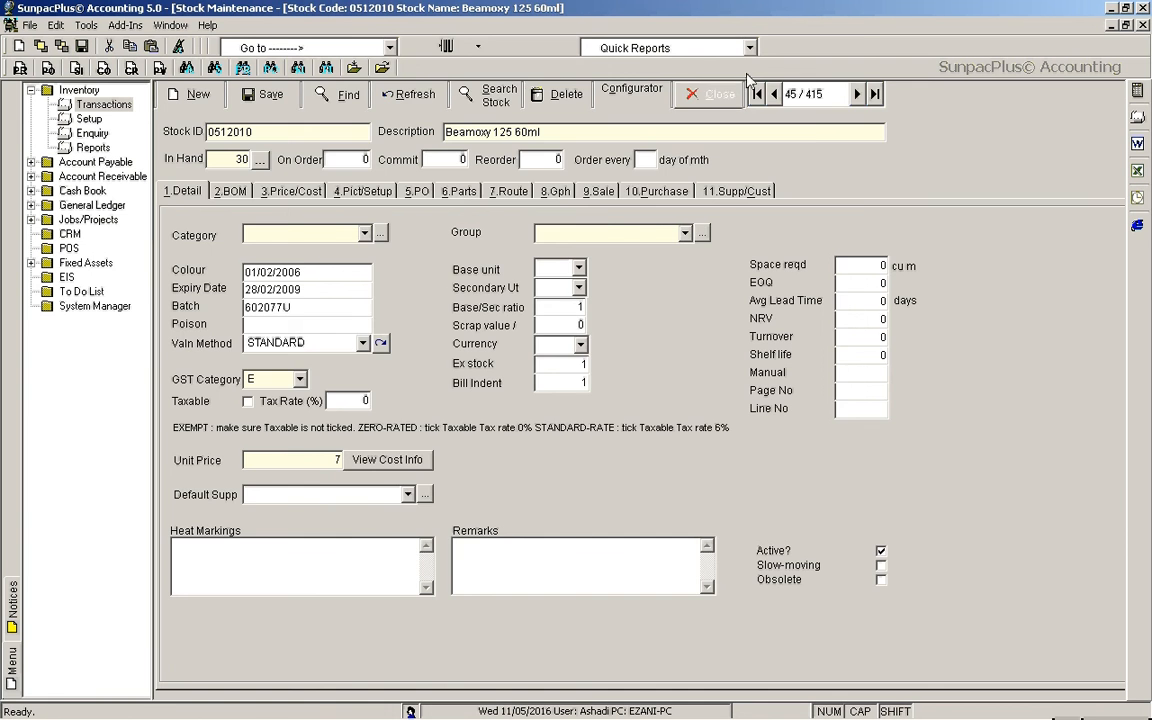
click(712, 94)
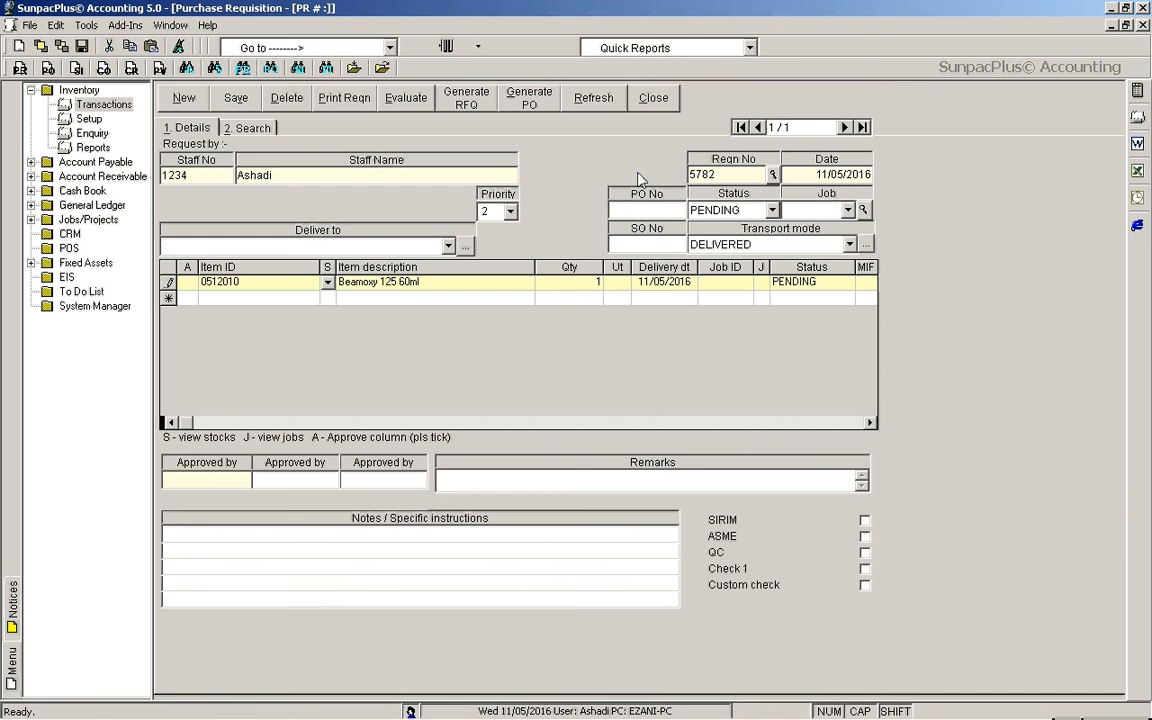
- Go through the description and quantity of the Beamoxy 125 60ml line and answer No to the request for more stock
click(412, 288)
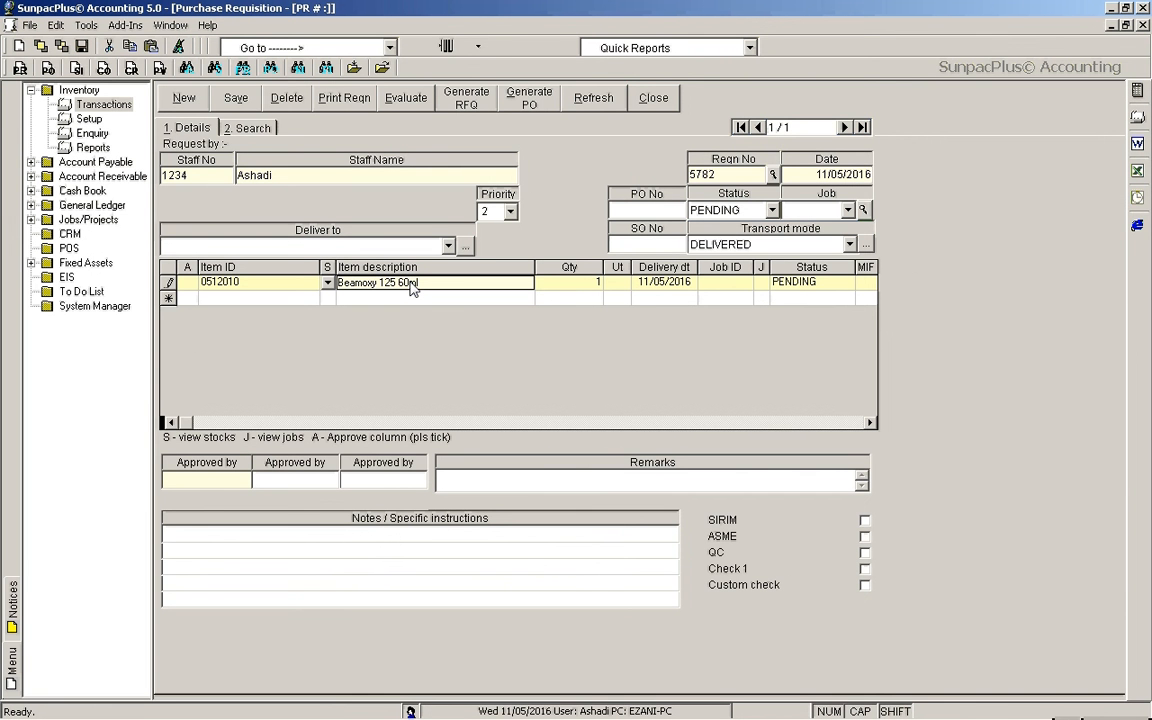
double_click(414, 288)
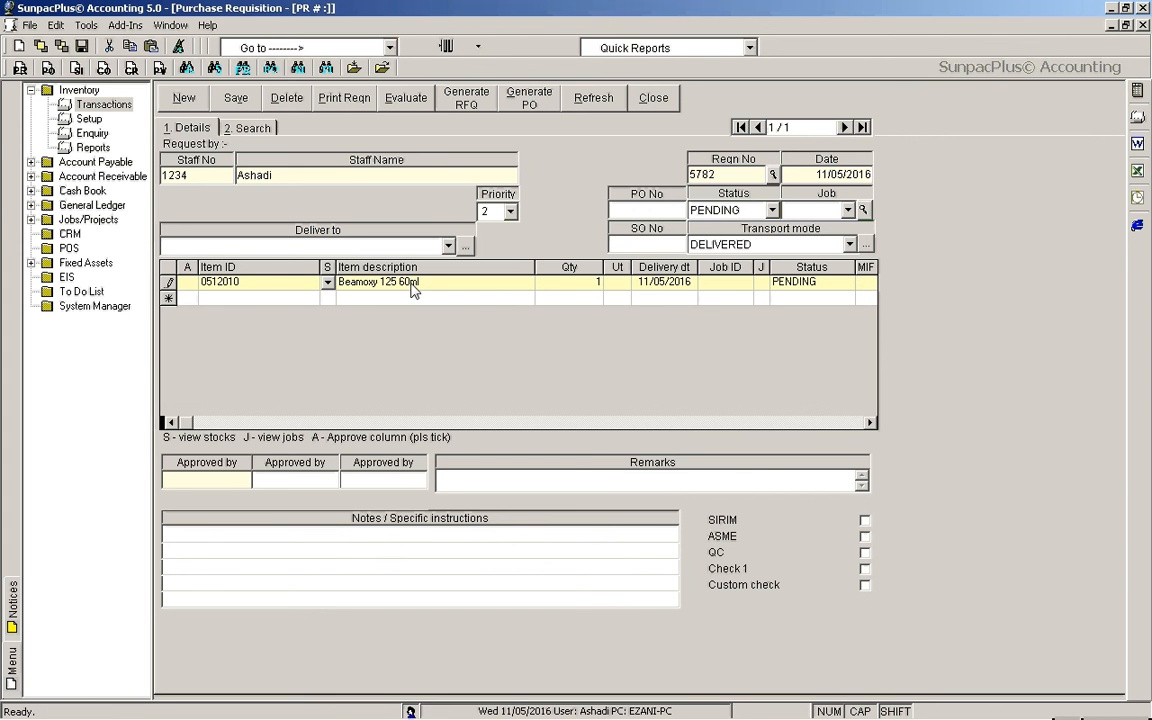
click(390, 289)
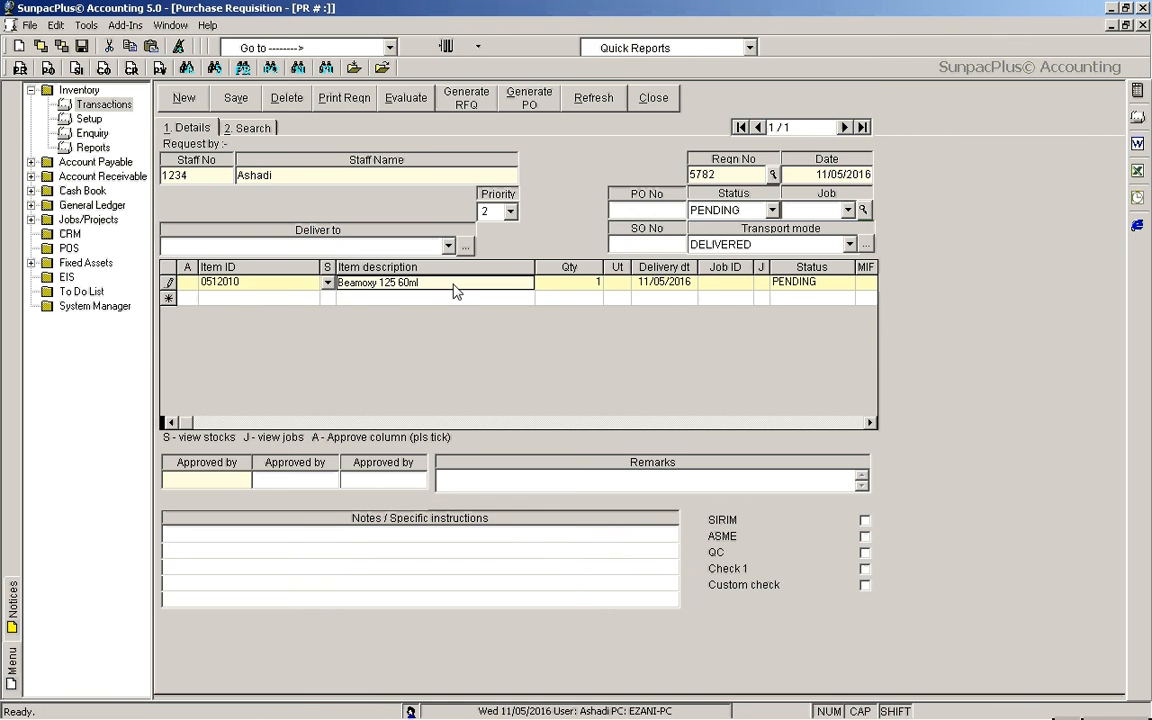
click(553, 289)
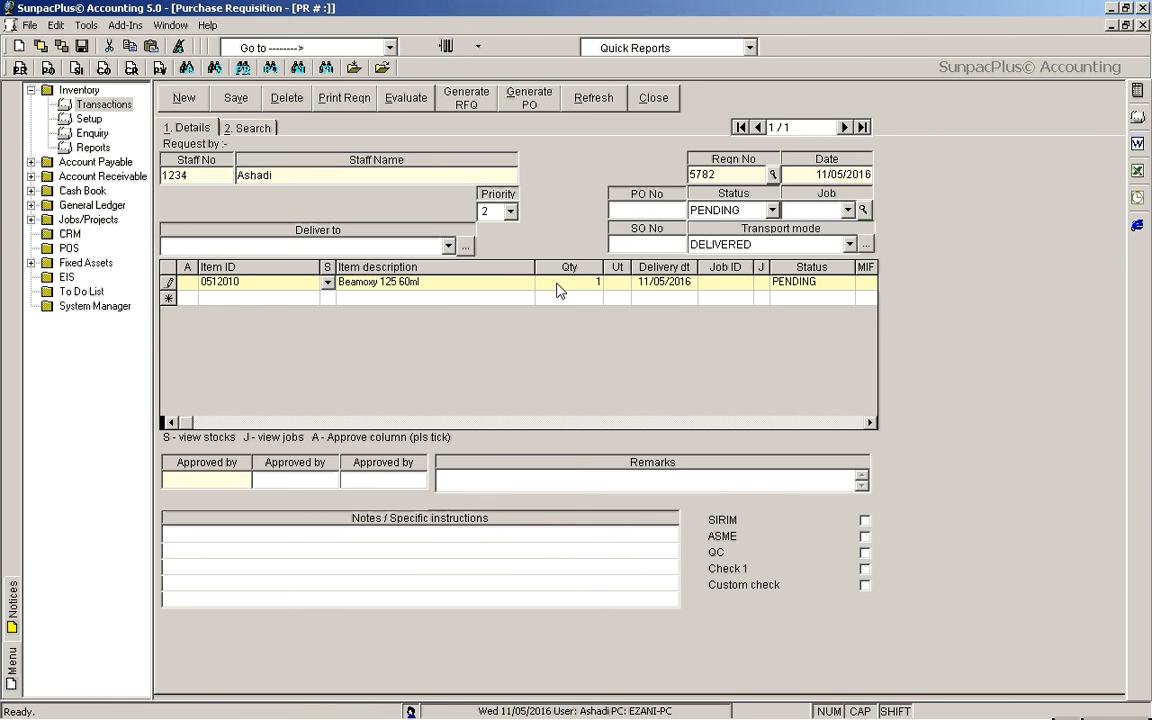
click(569, 285)
click(583, 300)
key(Tab)
key(Tab)
key(Tab)
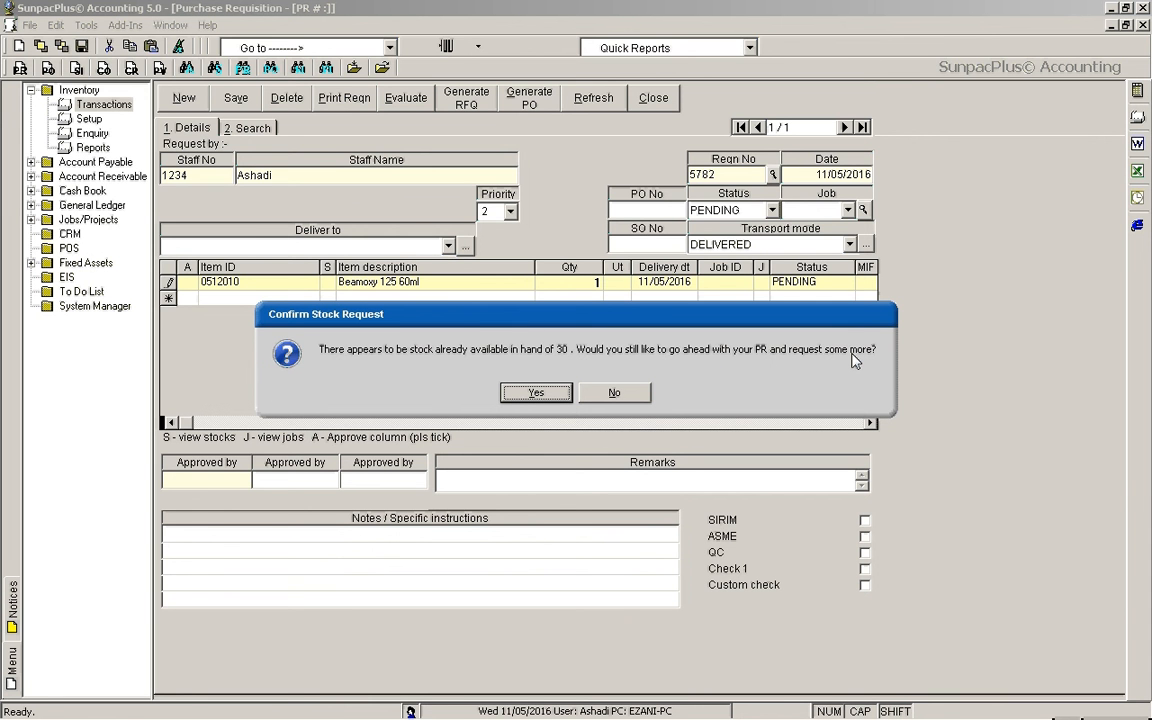
click(612, 393)
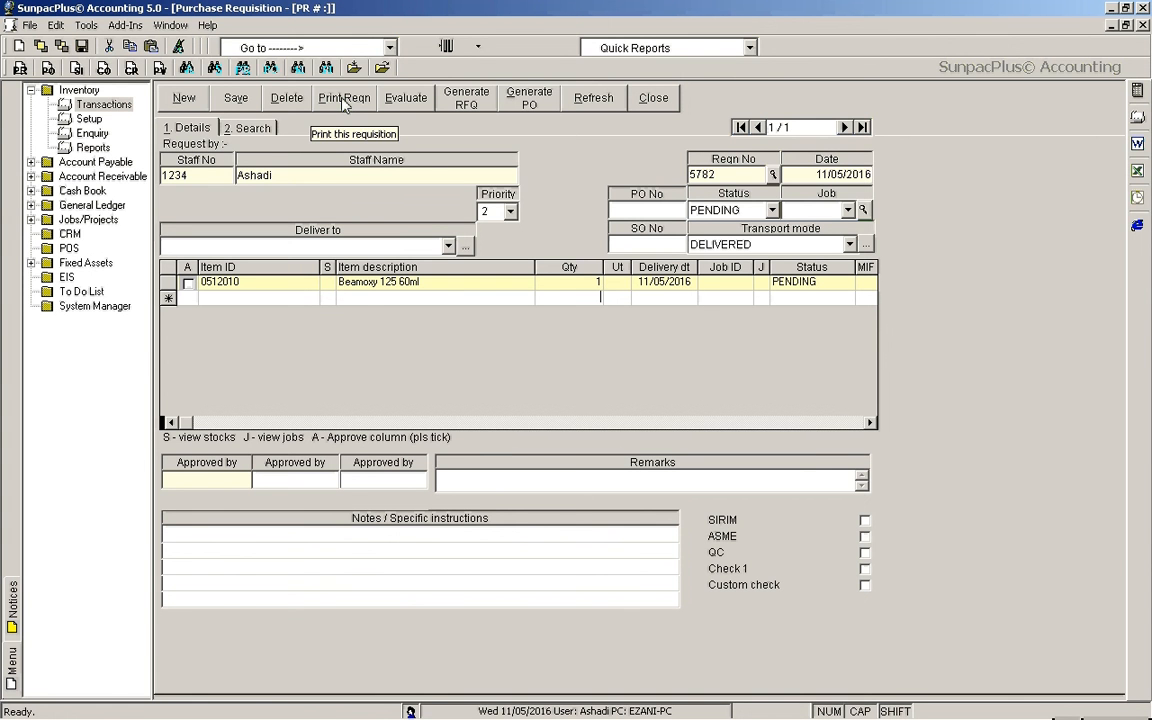
- Save the new purchase requisition and try to print it without an approval
click(222, 98)
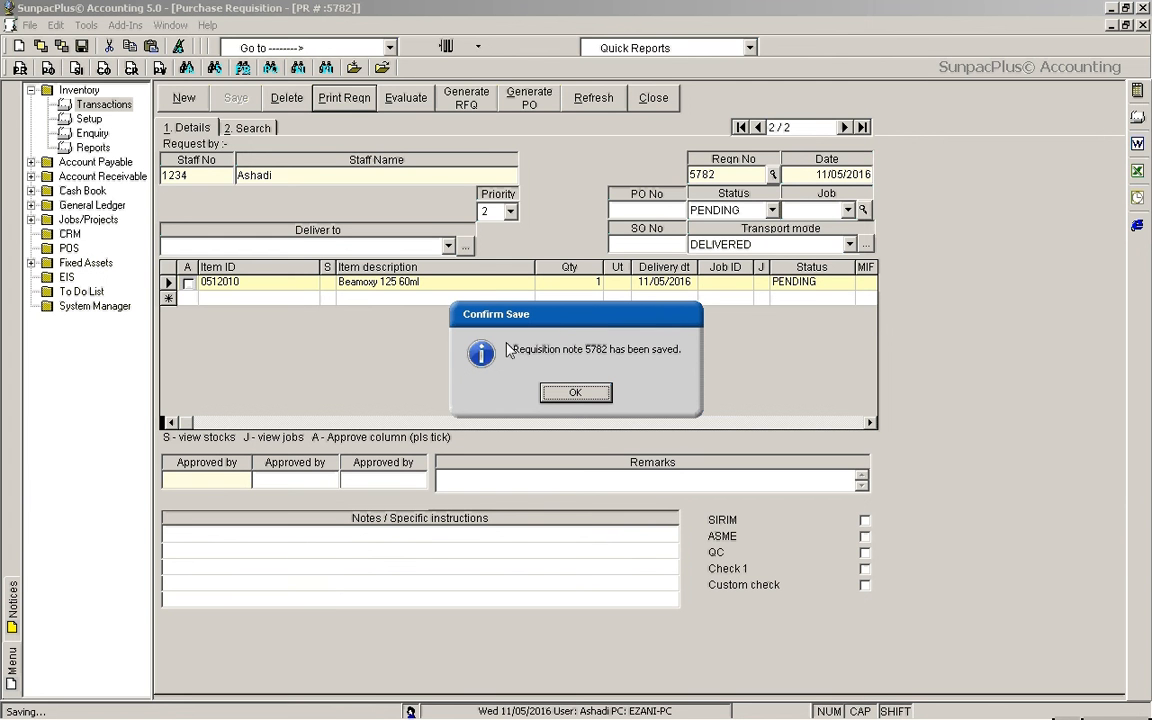
click(576, 393)
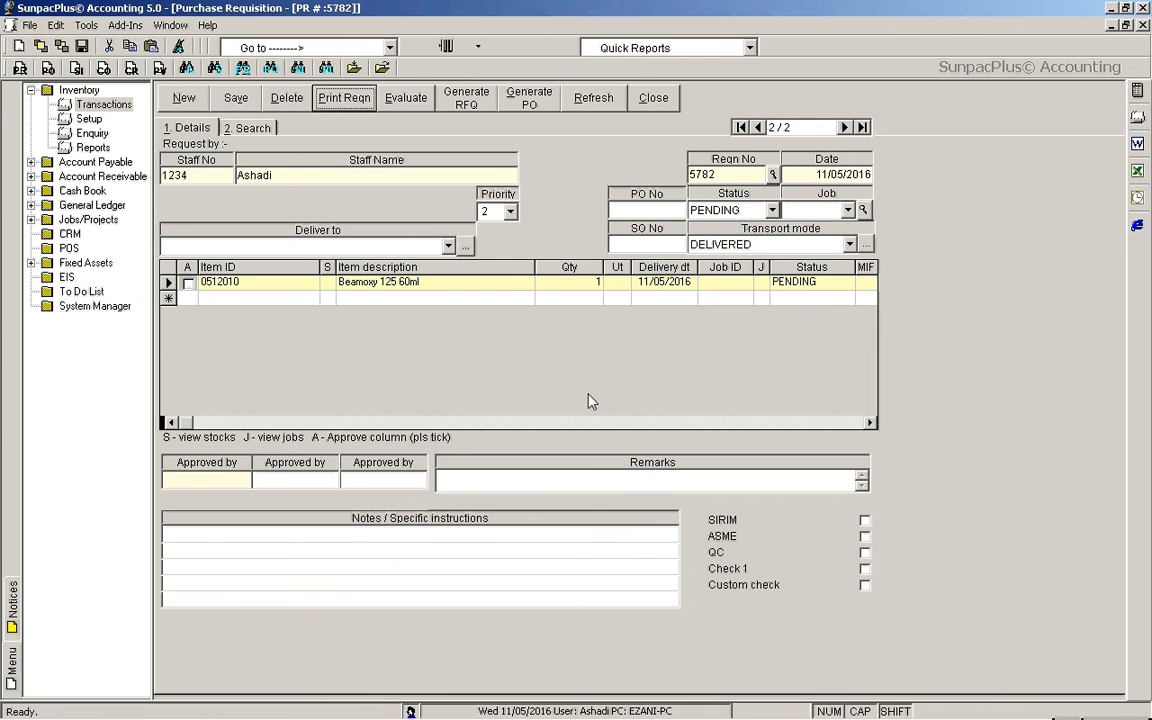
click(353, 106)
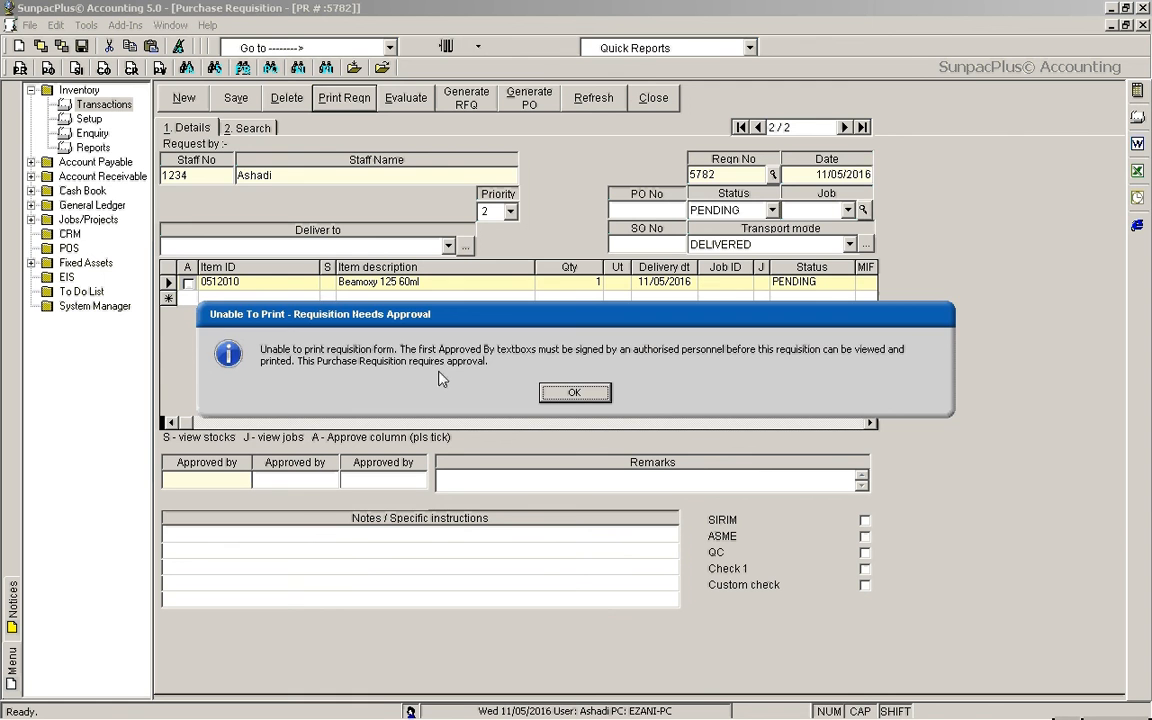
click(563, 393)
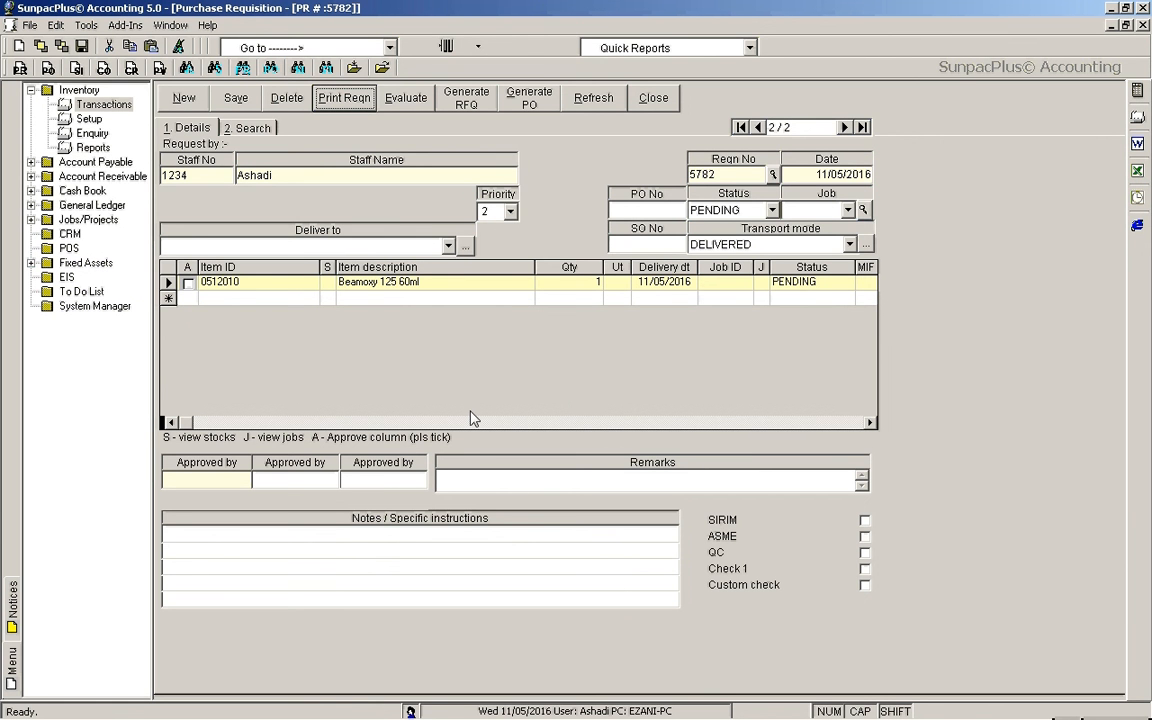
- Enter the approval password in the first Approved by field and try to print the requisition form to screen first
click(206, 483)
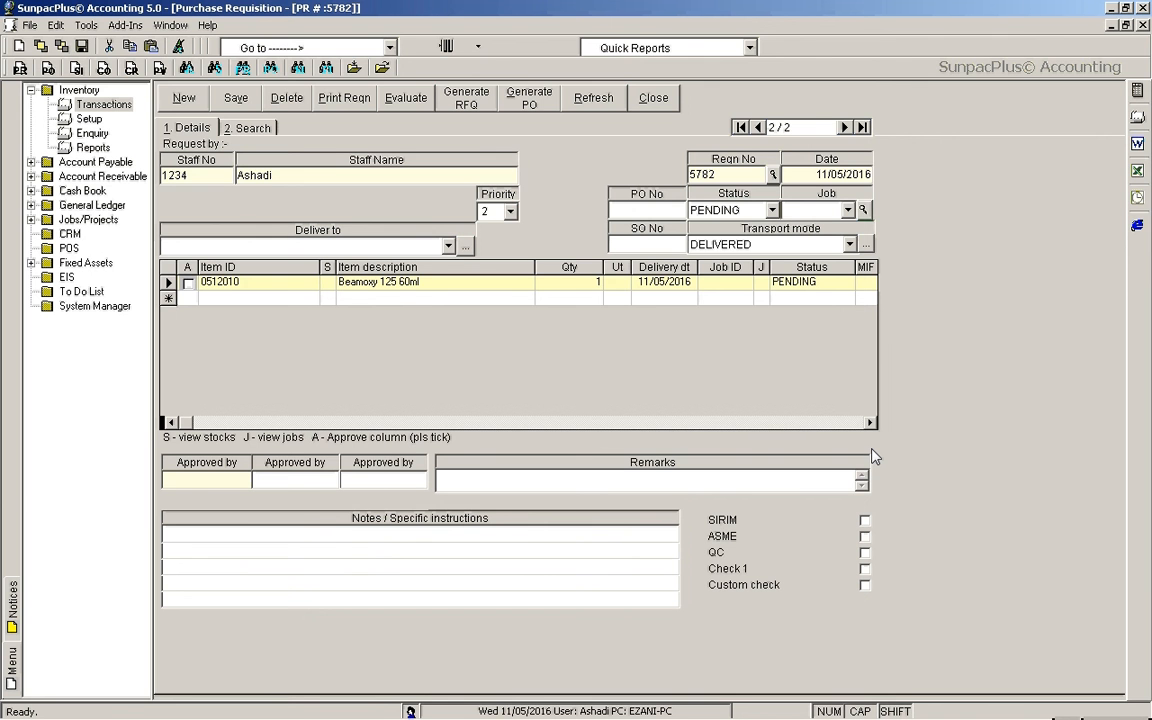
text(*********)
click(290, 482)
click(344, 99)
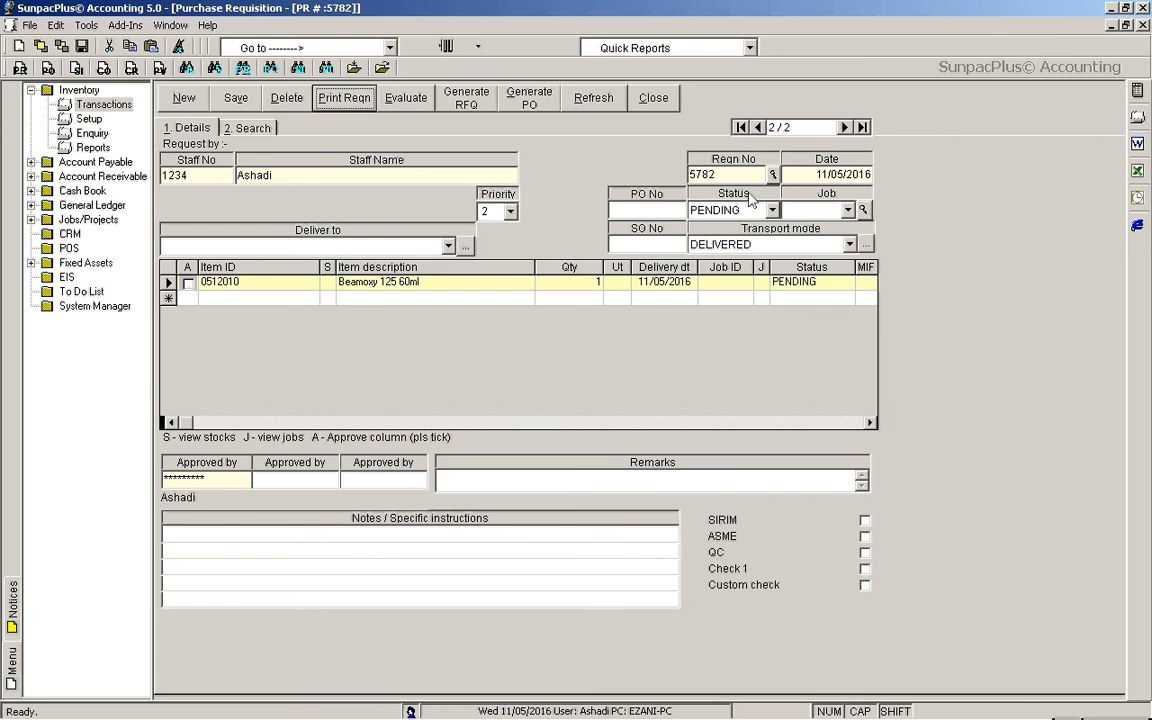
click(352, 103)
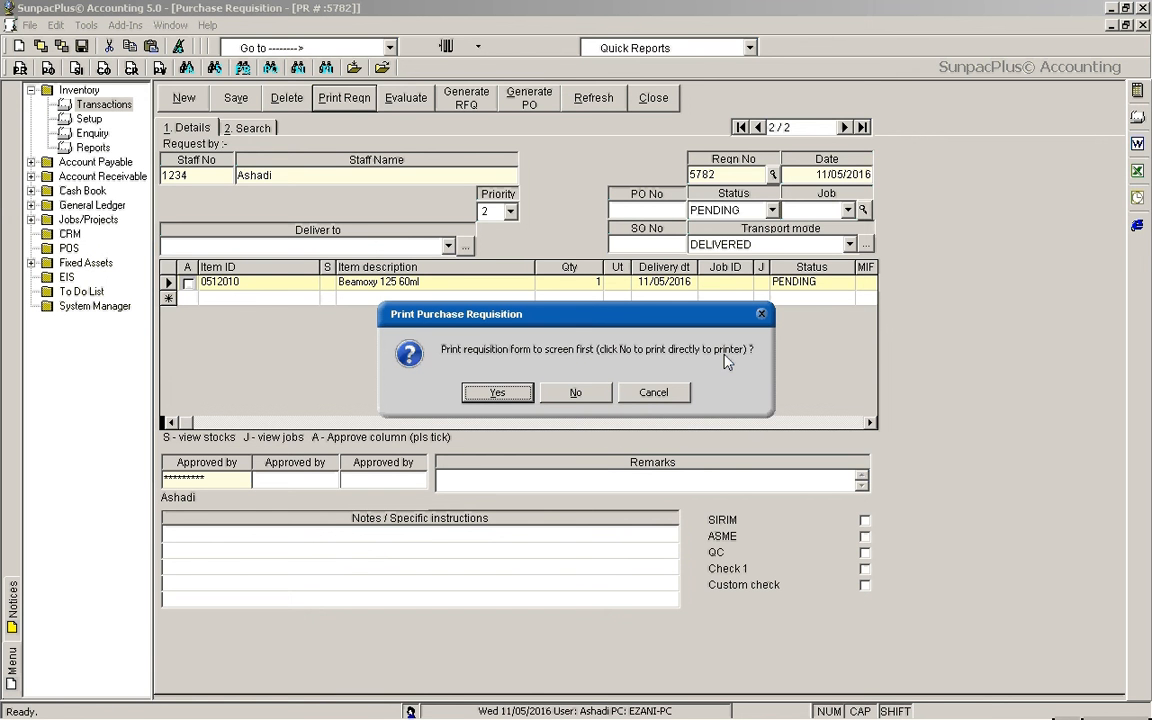
click(526, 394)
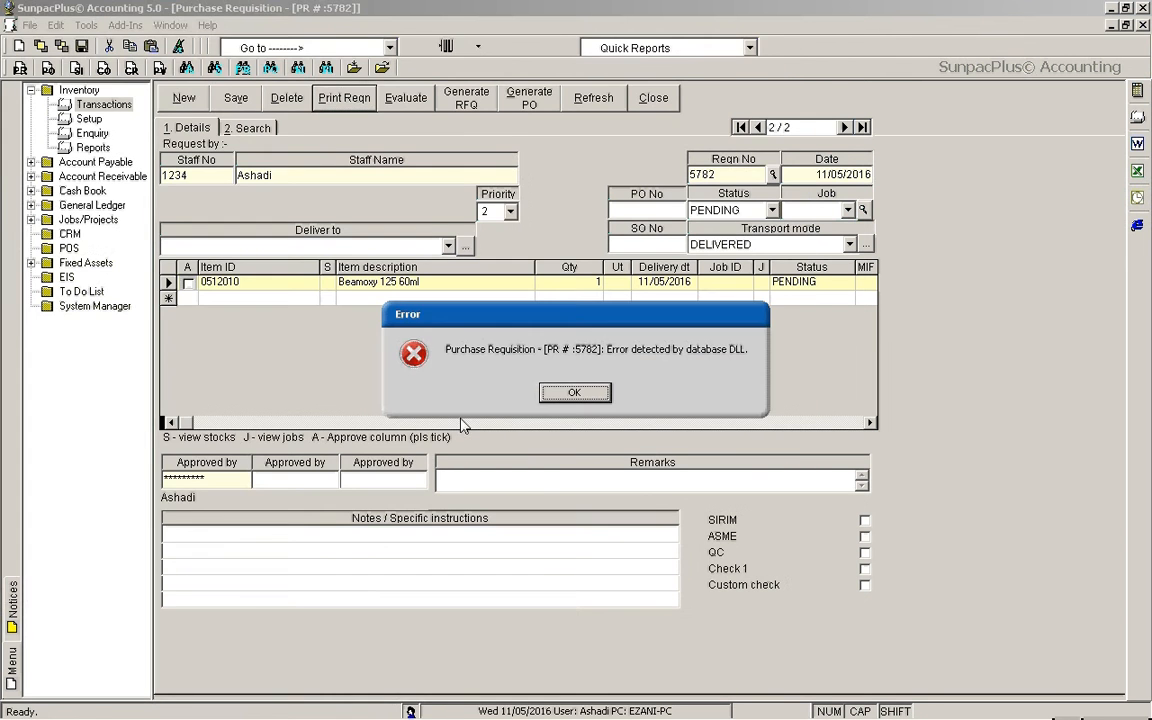
- Dismiss the database error and close the Purchase Requisition Form preview to return to the requisition
click(567, 395)
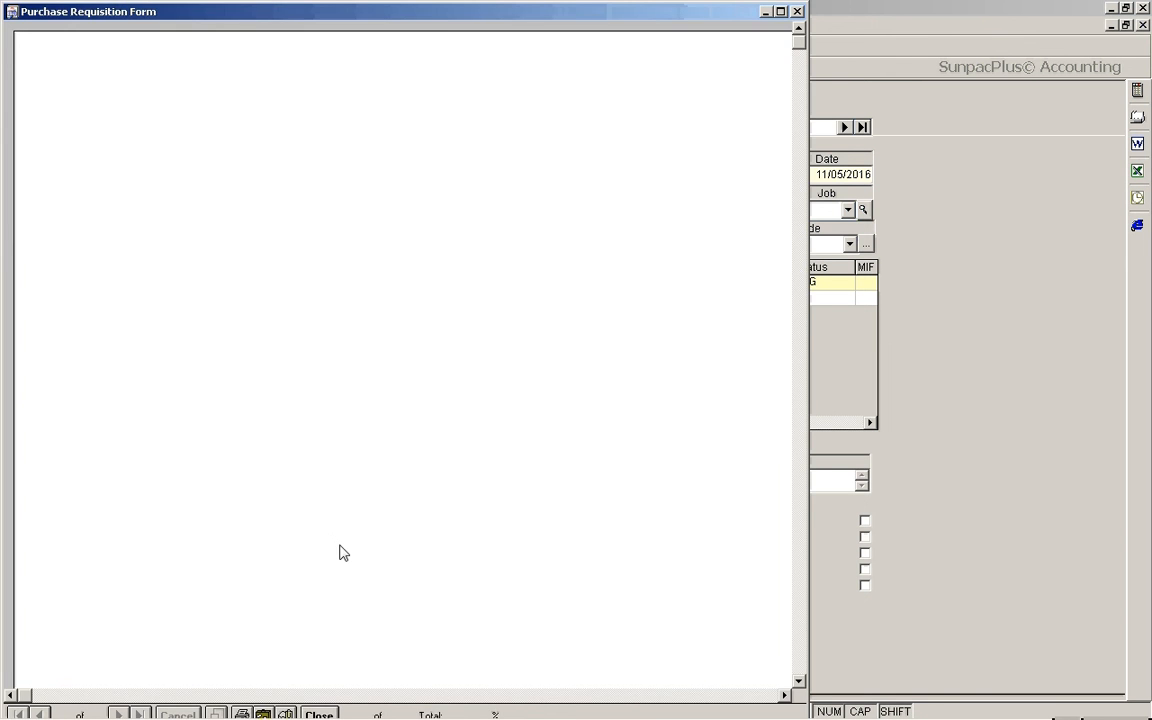
click(797, 11)
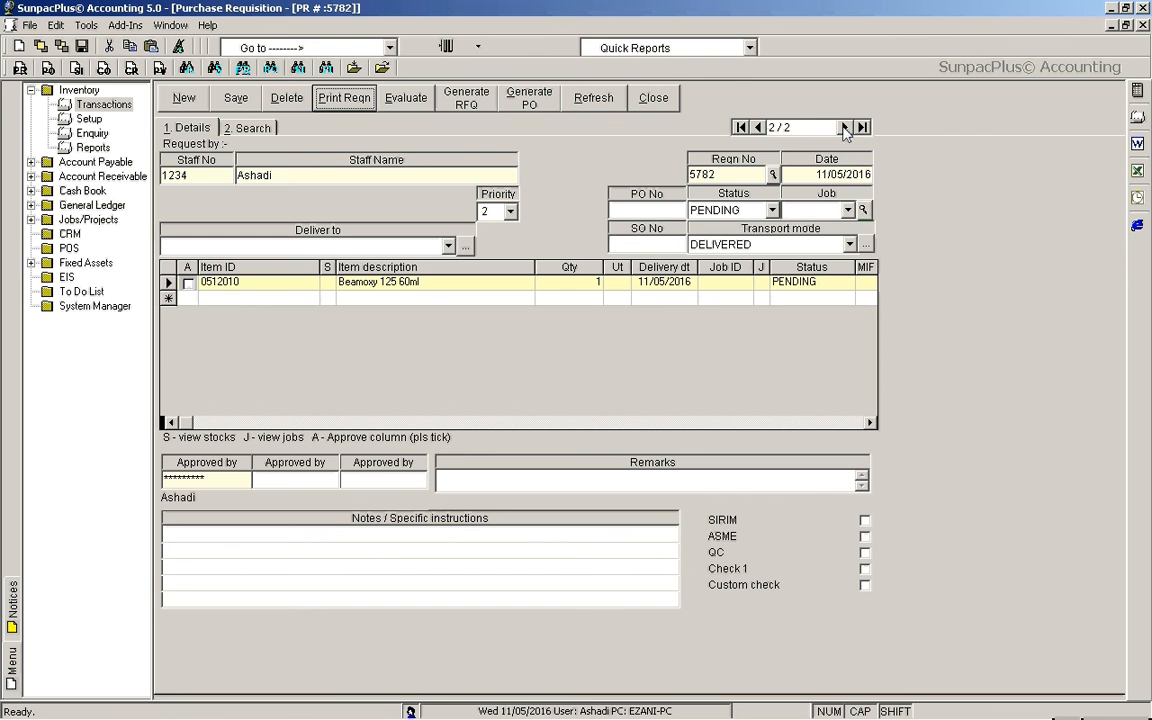
click(759, 128)
click(760, 131)
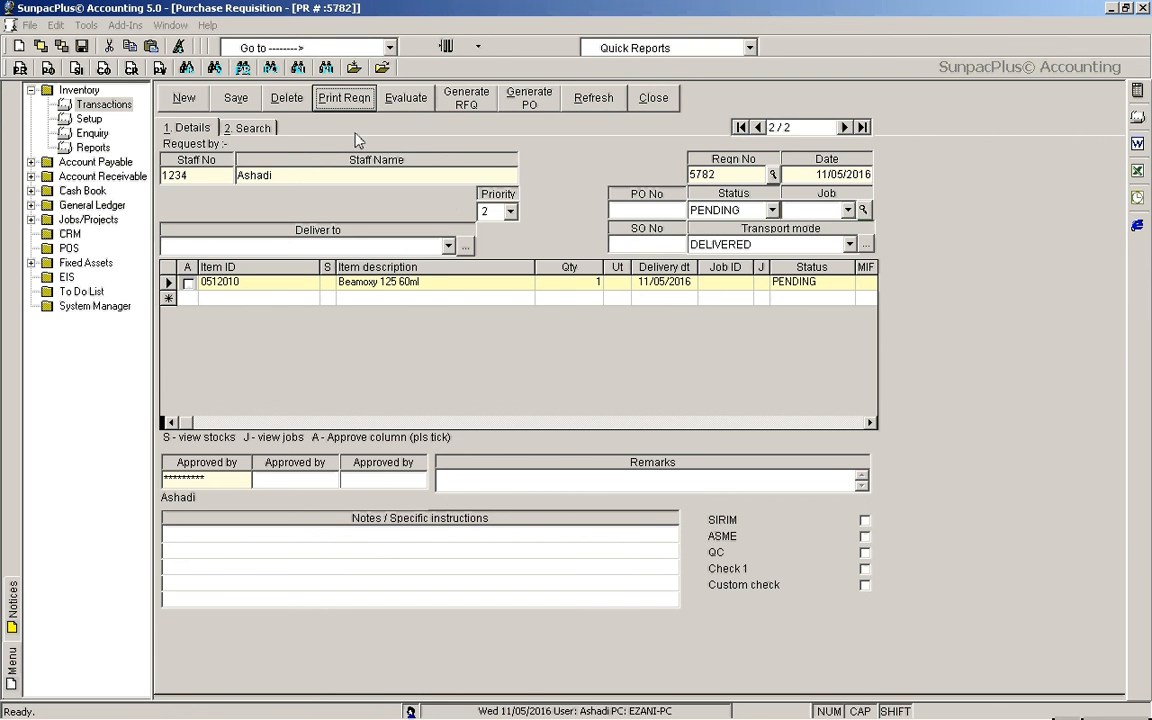
- Try again to print the approved requisition to screen, dismiss the error and close the print preview
click(498, 391)
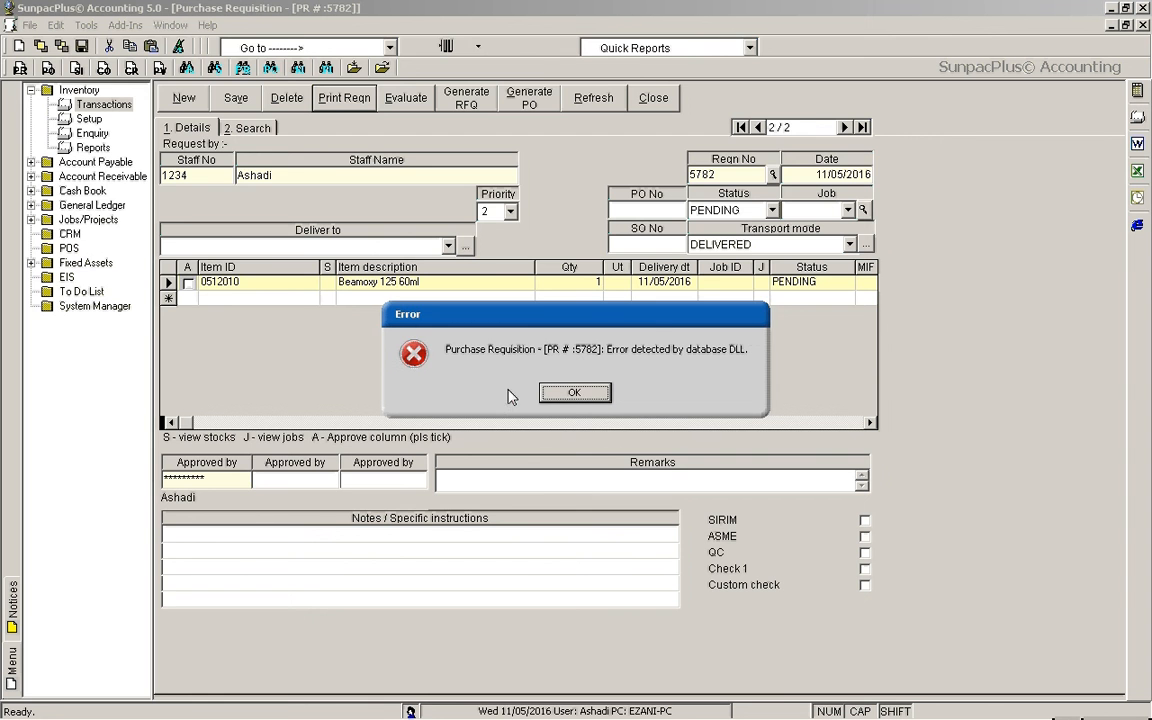
click(571, 393)
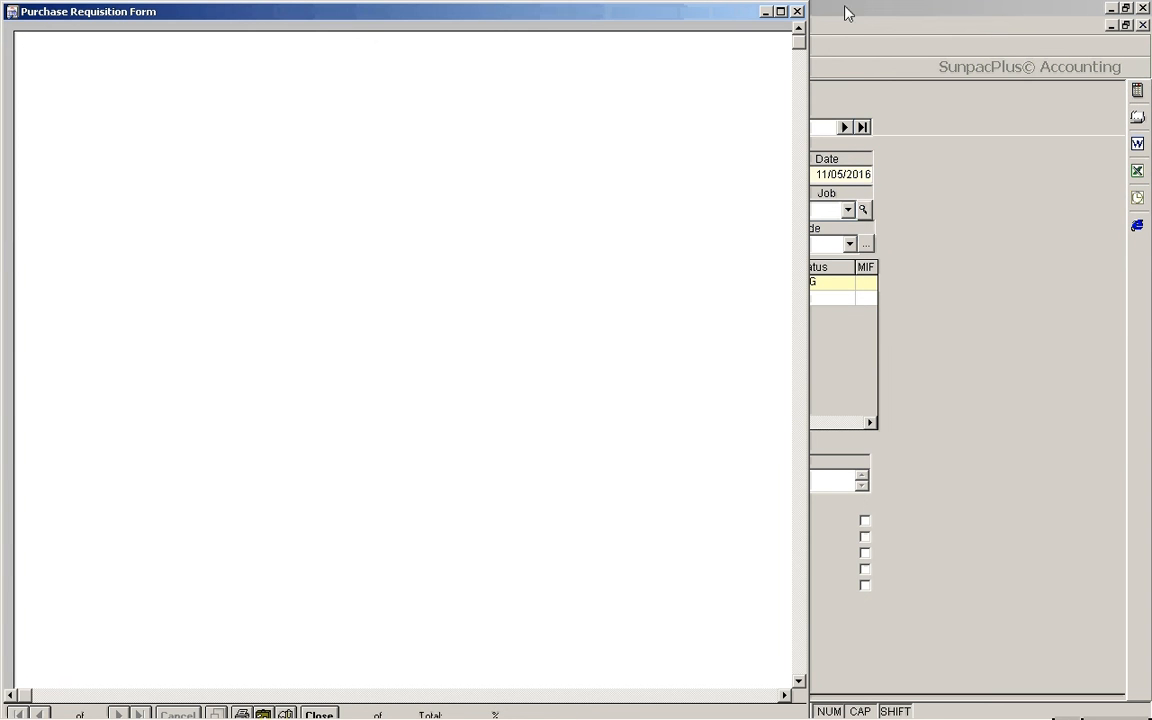
click(798, 12)
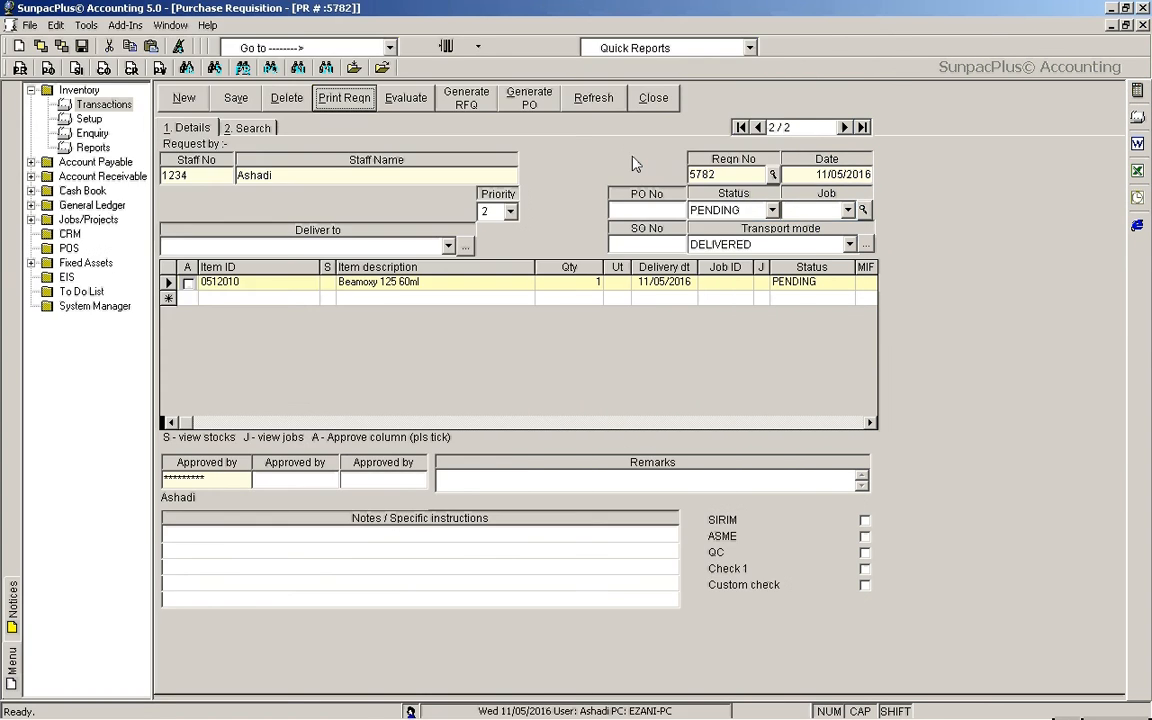
mouse_move(250, 716)
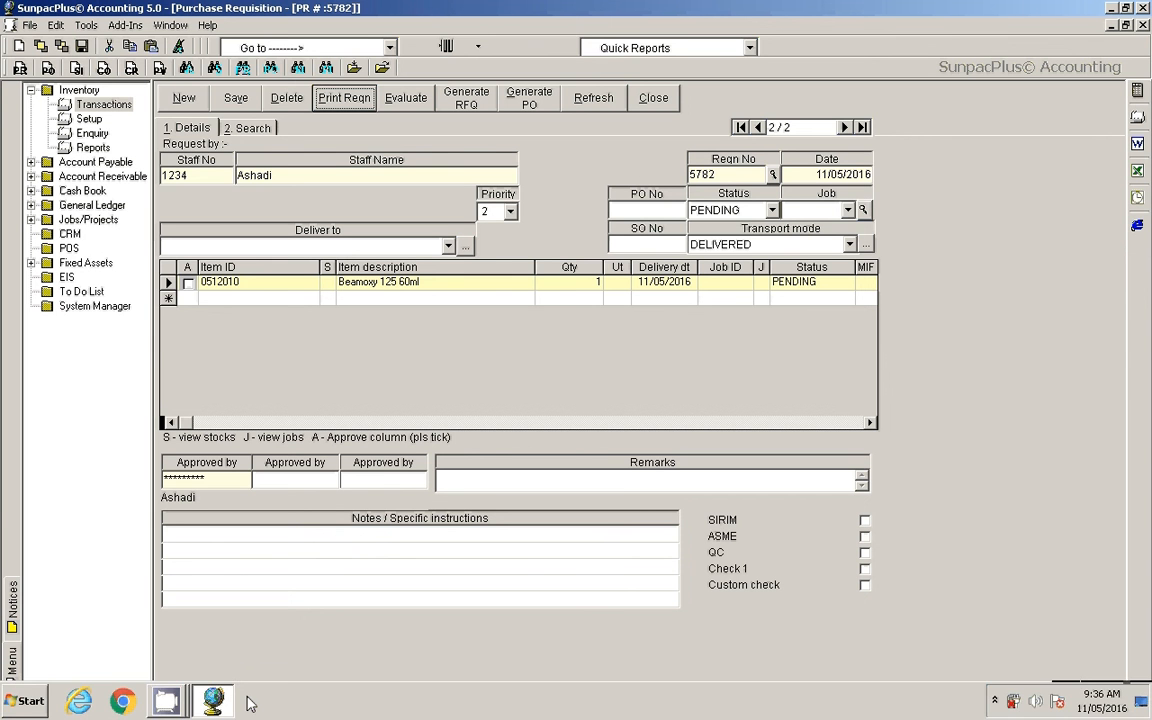
mouse_move(208, 700)
click(166, 702)
click(166, 638)
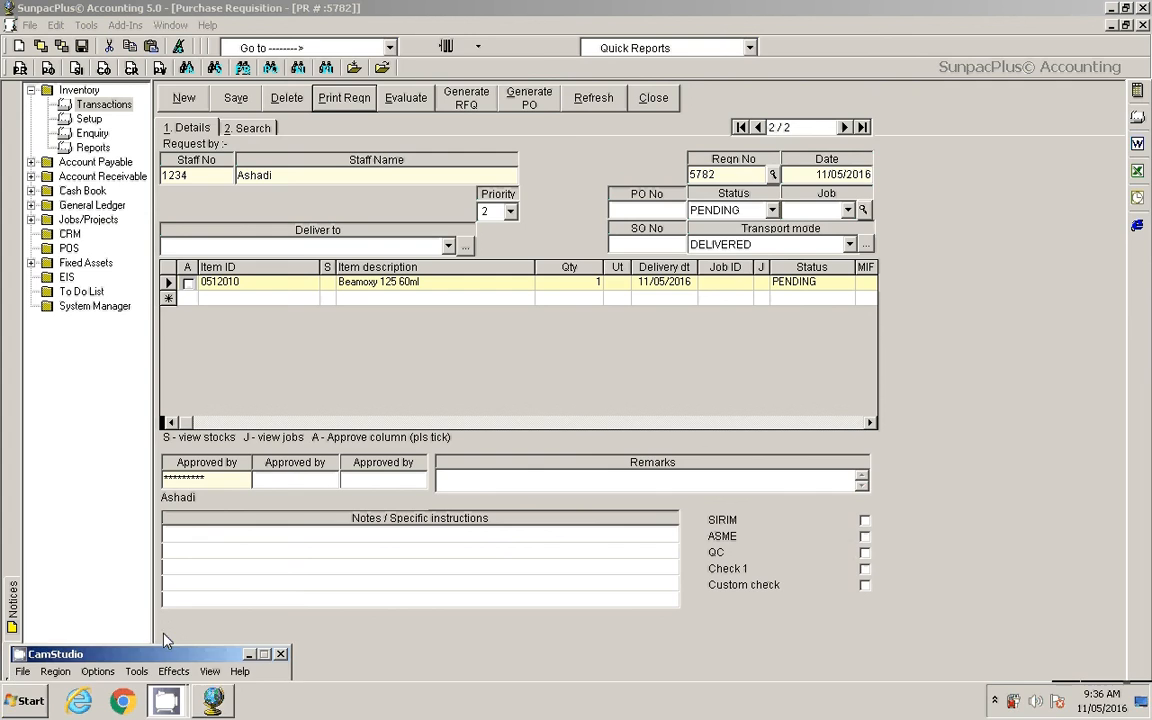